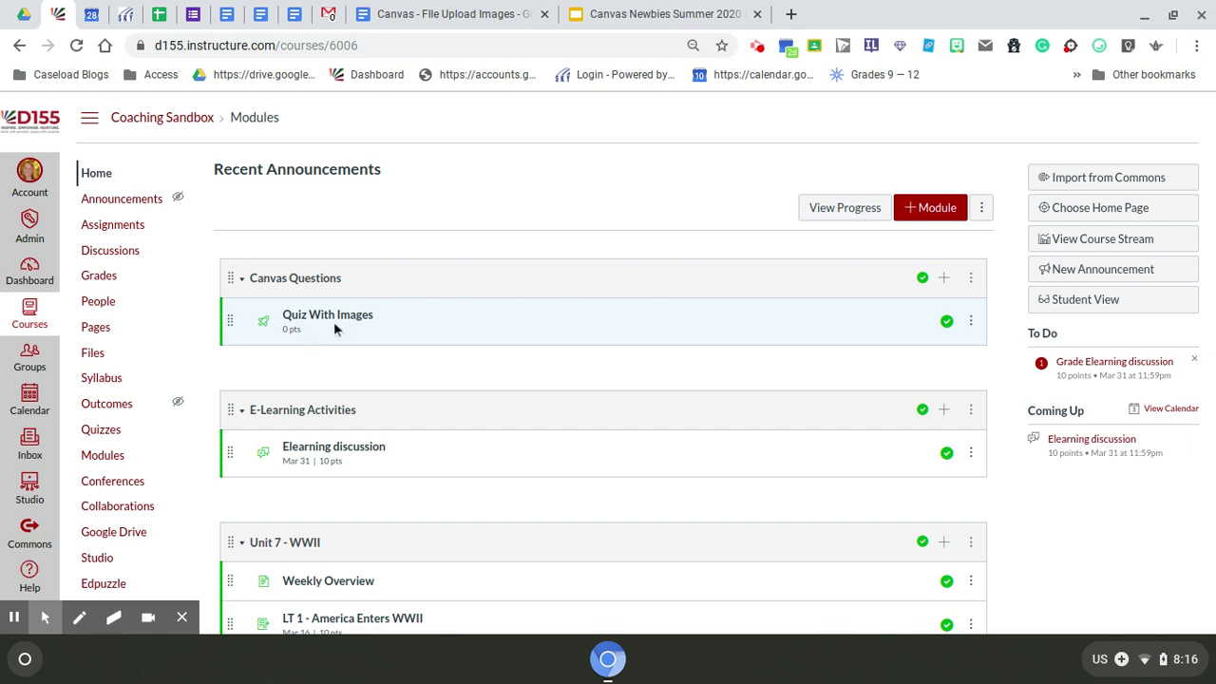
- Switch to the 'Canvas - File Upload Images' Google Doc tab
{"action": "left_click", "coordinate": [472, 12]}
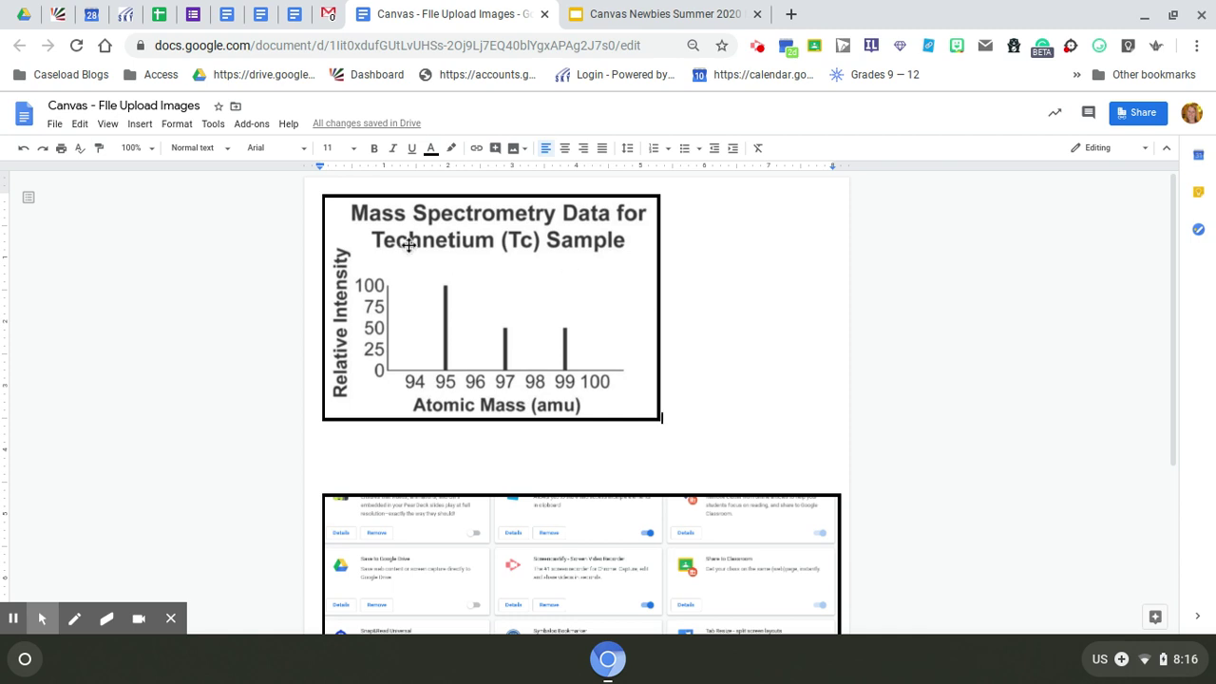
- Save the mass spectrometry chart image to a Google Keep note
{"action": "left_click", "coordinate": [526, 305]}
{"action": "right_click", "coordinate": [525, 305]}
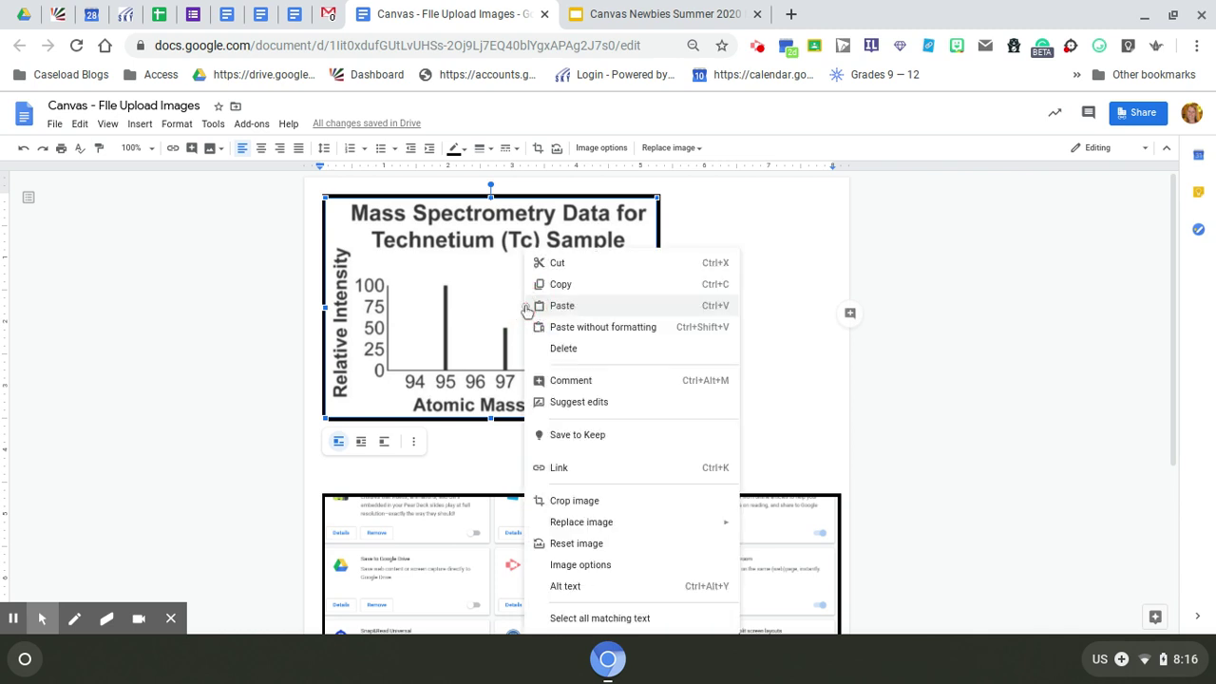
{"action": "left_click", "coordinate": [576, 443]}
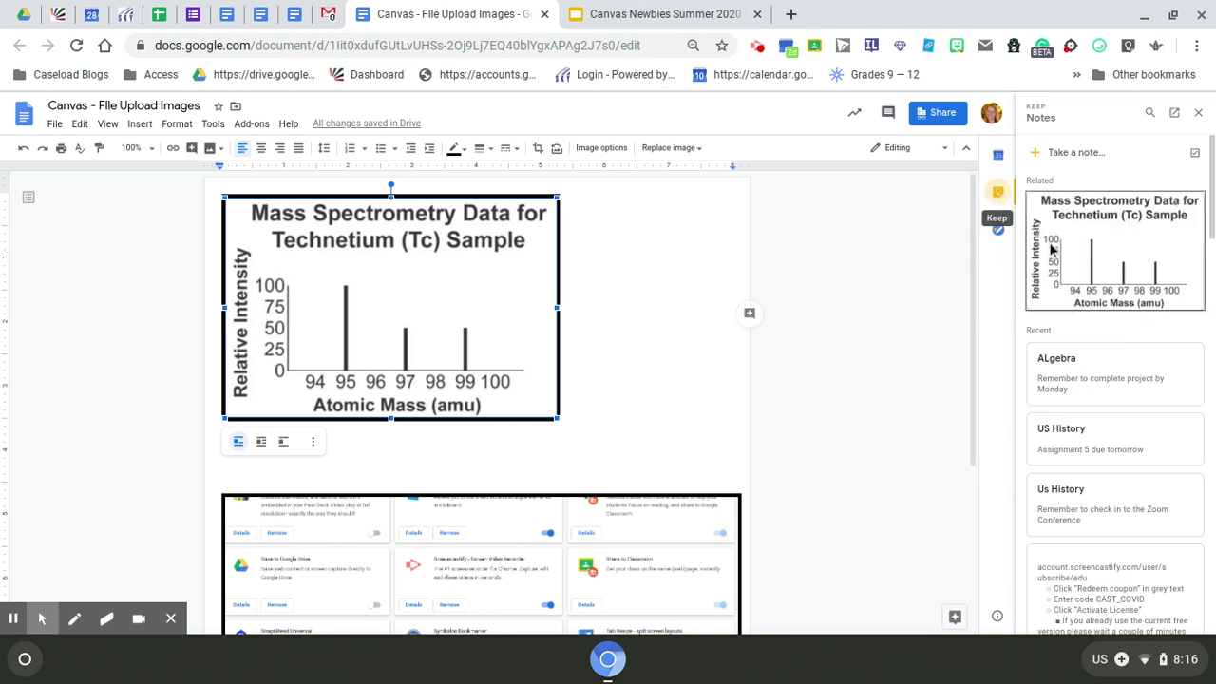
- Download the Keep note's chart image to Downloads under the name Graph1
{"action": "right_click", "coordinate": [1121, 244]}
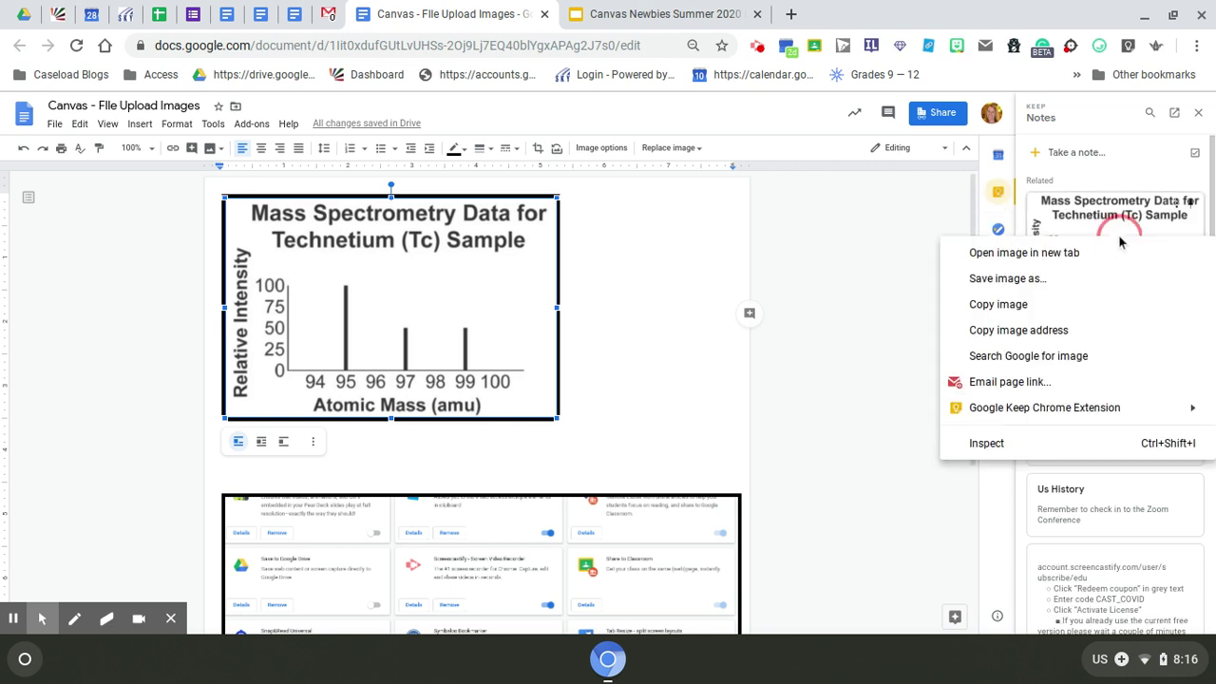
{"action": "left_click", "coordinate": [1062, 278]}
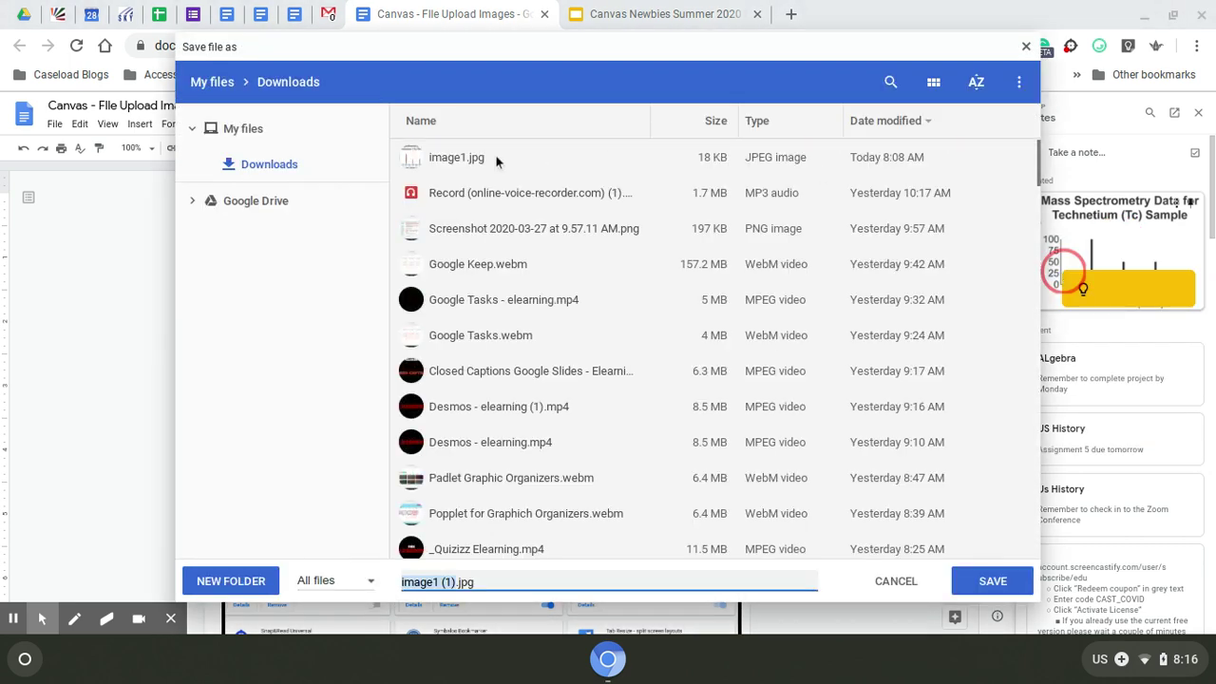
{"action": "left_click", "coordinate": [489, 583]}
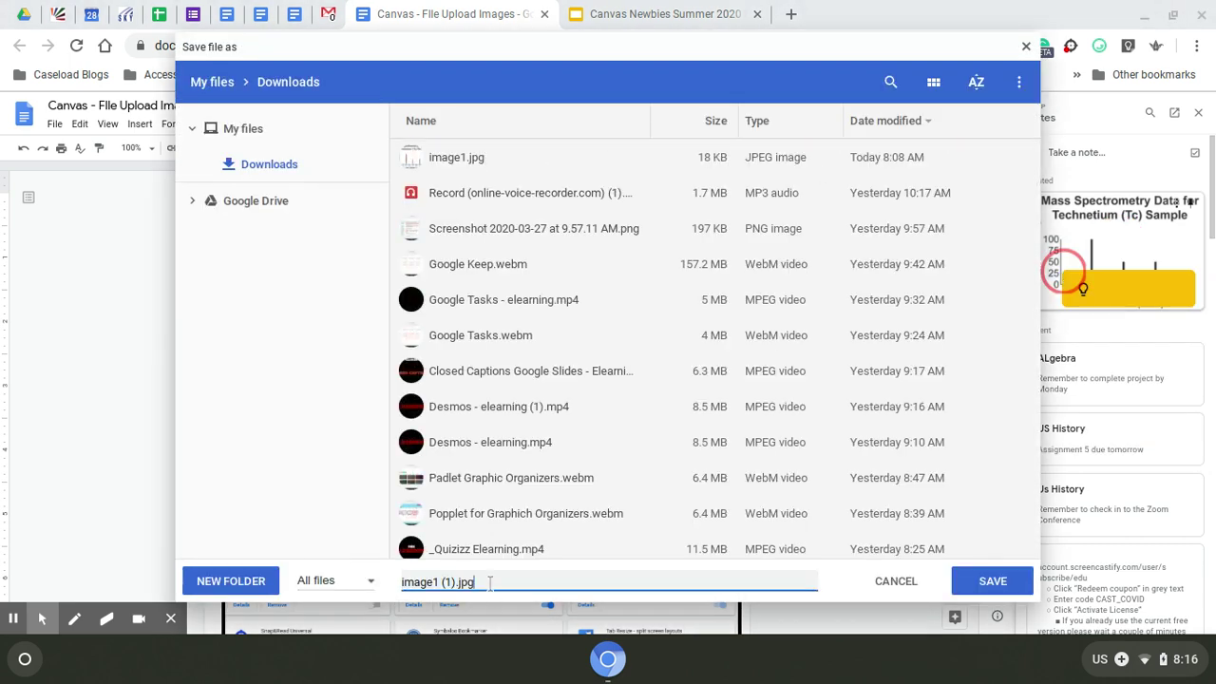
{"action": "left_click_drag", "start_coordinate": [489, 583], "coordinate": [397, 583]}
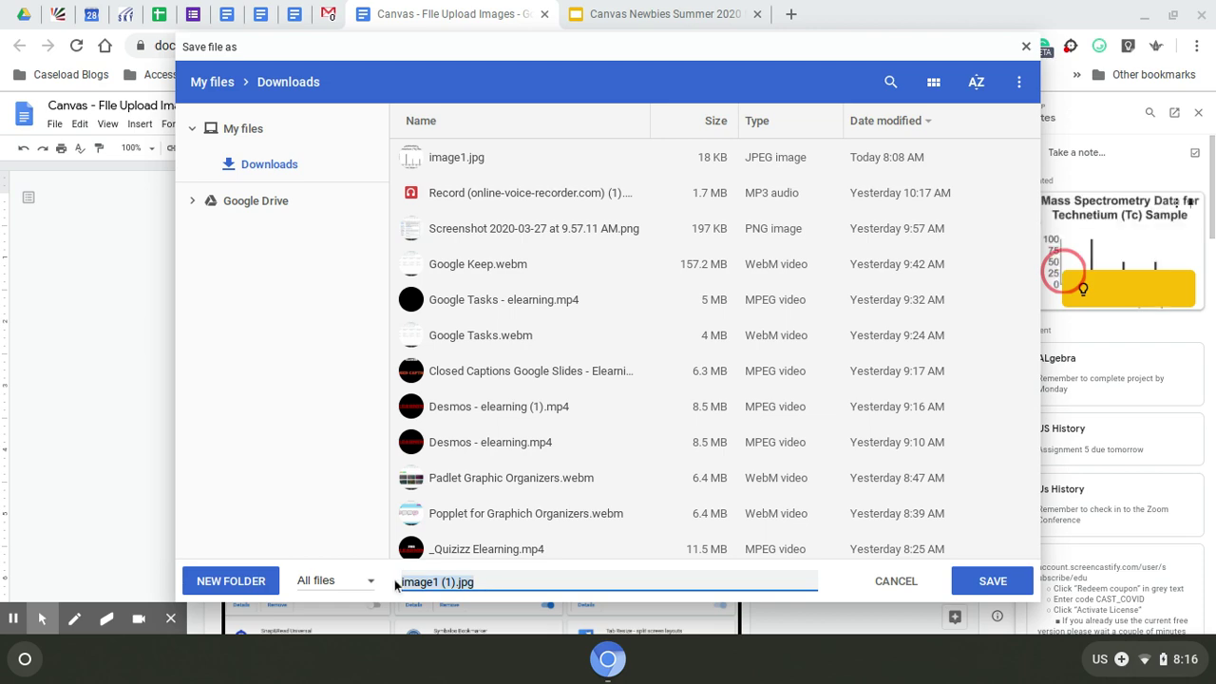
{"action": "type", "text": "Grap"}
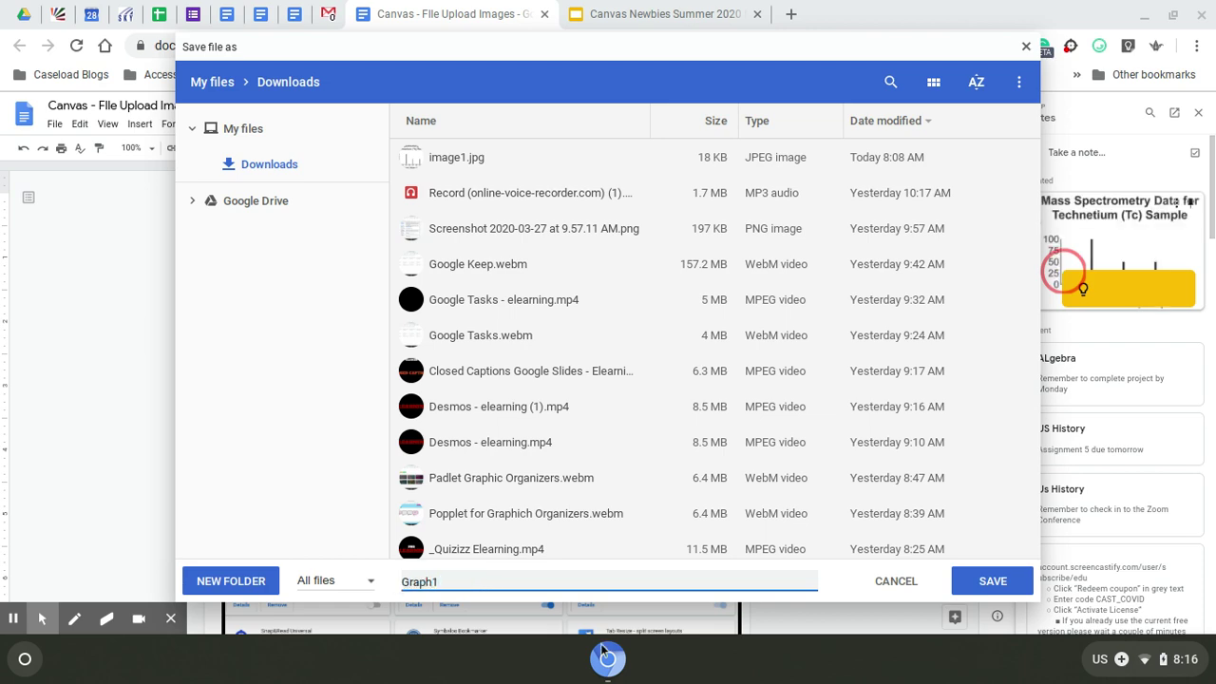
{"action": "type", "text": "h1"}
{"action": "left_click", "coordinate": [973, 581]}
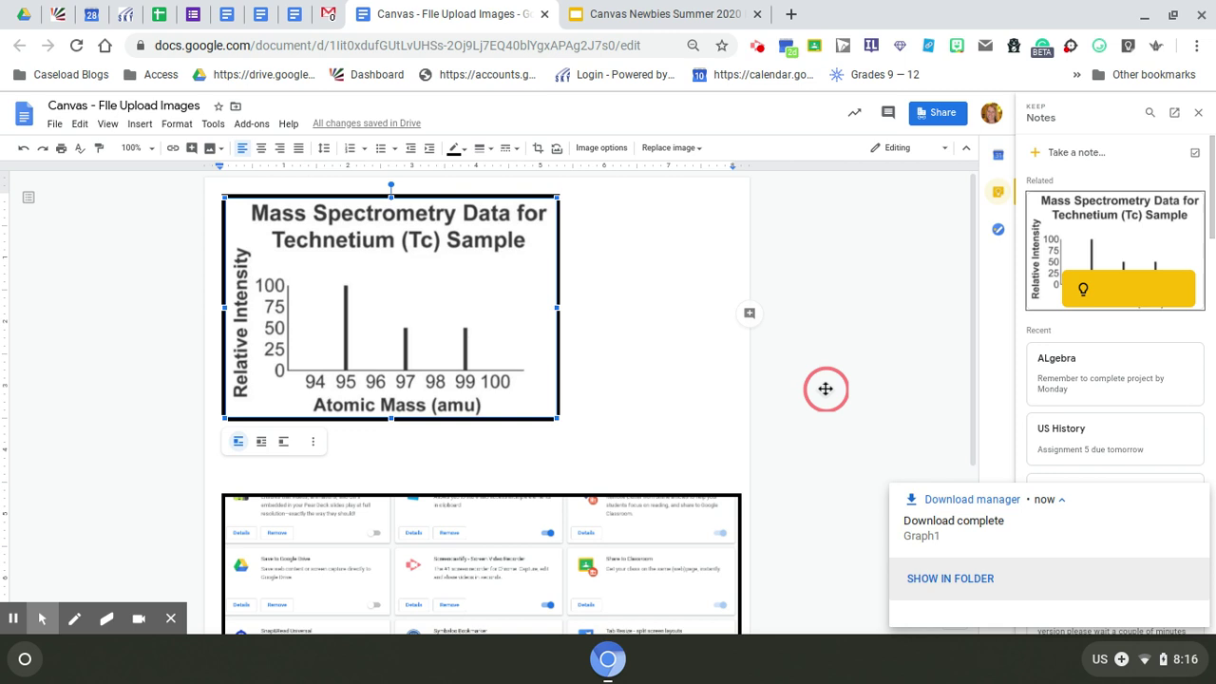
- Deselect the chart and take a partial screenshot of the mass spectrometry chart
{"action": "left_click", "coordinate": [647, 390]}
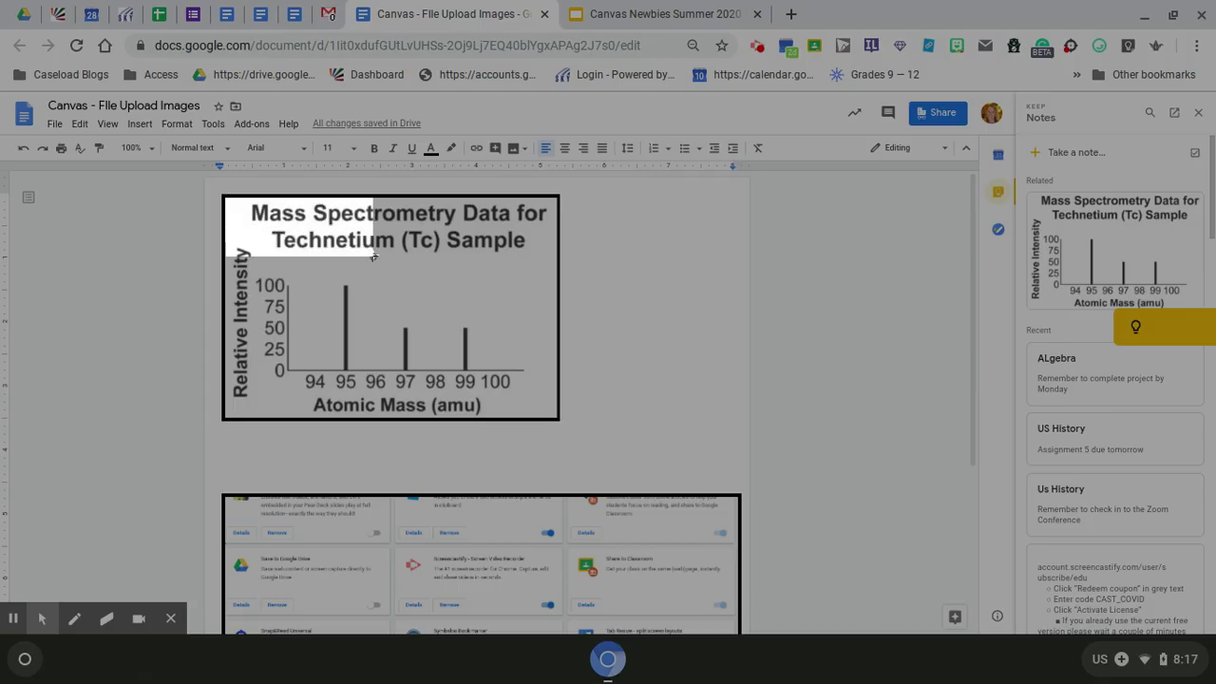
{"action": "left_click_drag", "start_coordinate": [558, 418], "coordinate": [560, 419]}
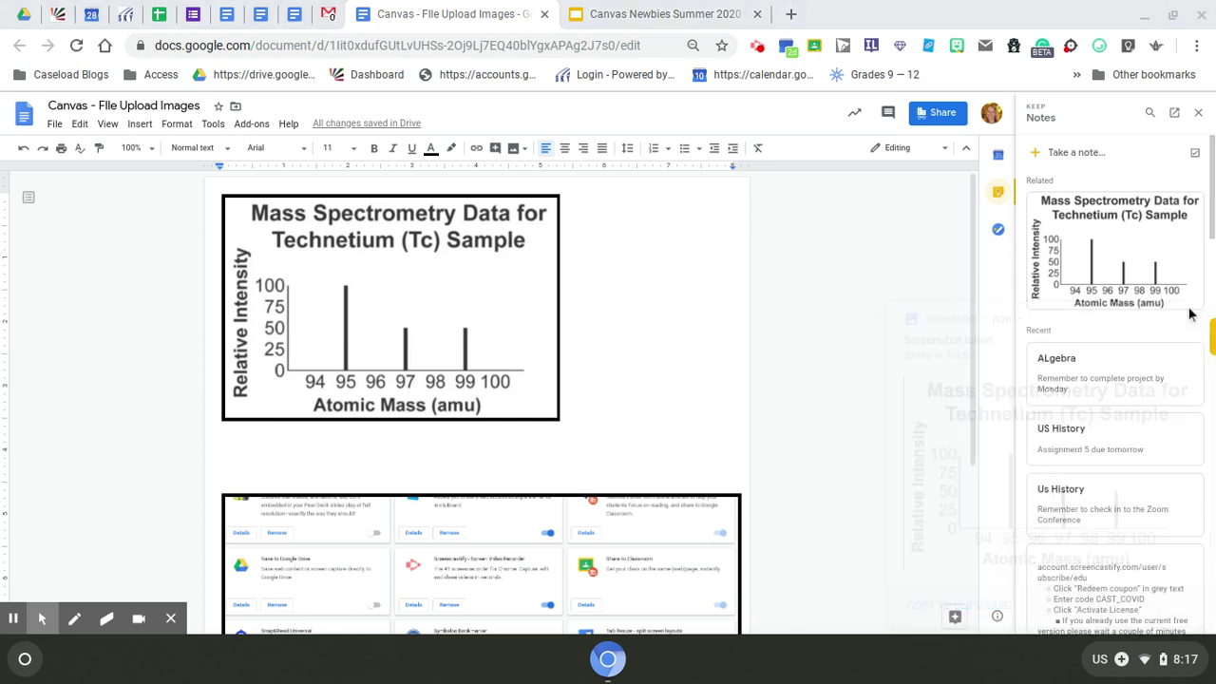
- Save the extensions screenshot image to a Google Keep note
{"action": "scroll", "coordinate": [421, 383], "scroll_direction": "down", "scroll_amount": 3}
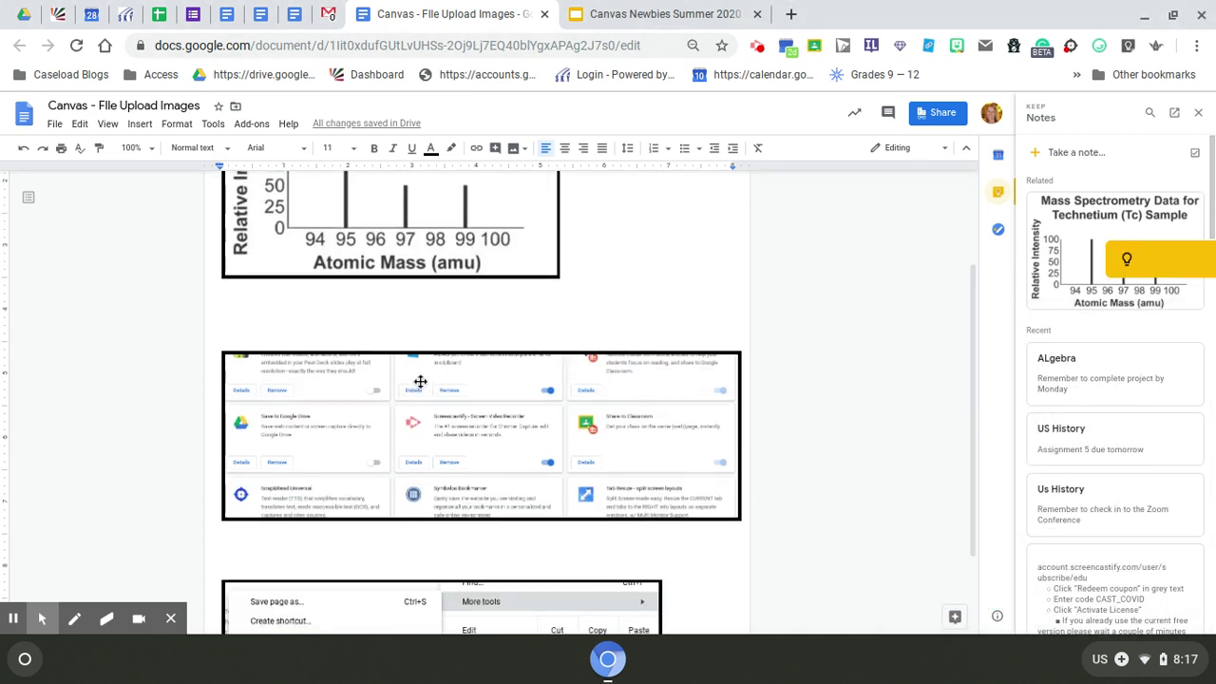
{"action": "left_click", "coordinate": [421, 382]}
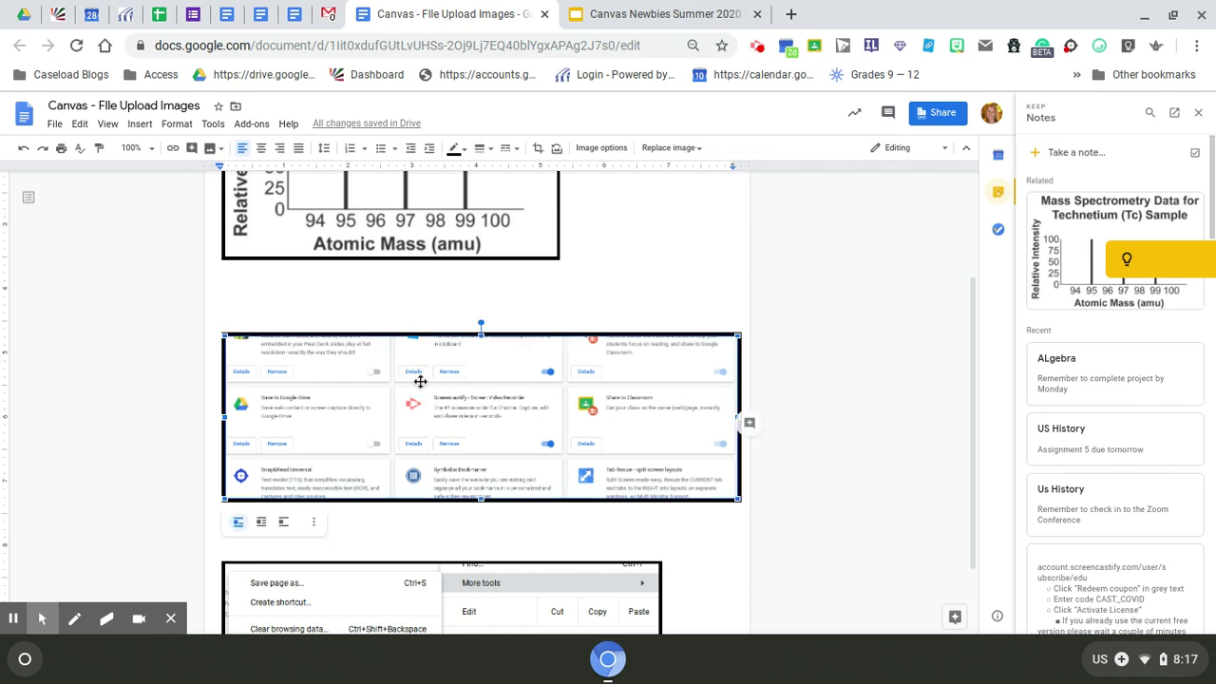
{"action": "right_click", "coordinate": [421, 381]}
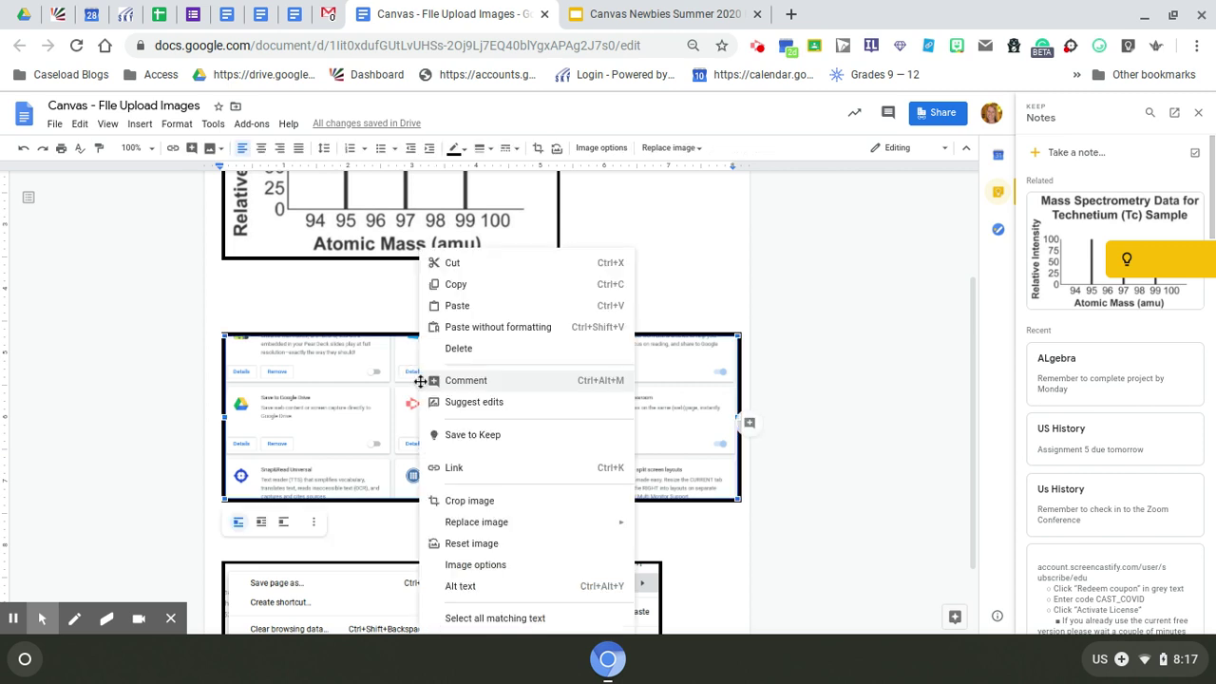
{"action": "left_click", "coordinate": [444, 430]}
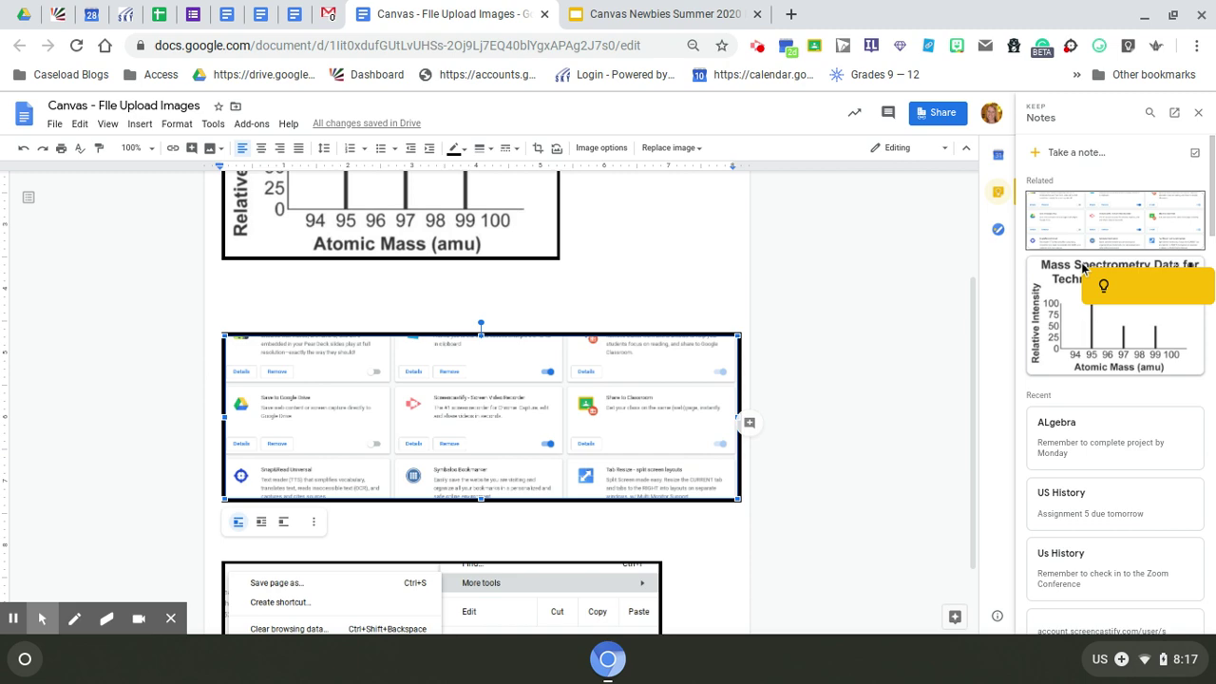
- Download the extensions screenshot from Keep and return to the Canvas modules page
{"action": "right_click", "coordinate": [1083, 211]}
{"action": "left_click", "coordinate": [1052, 270]}
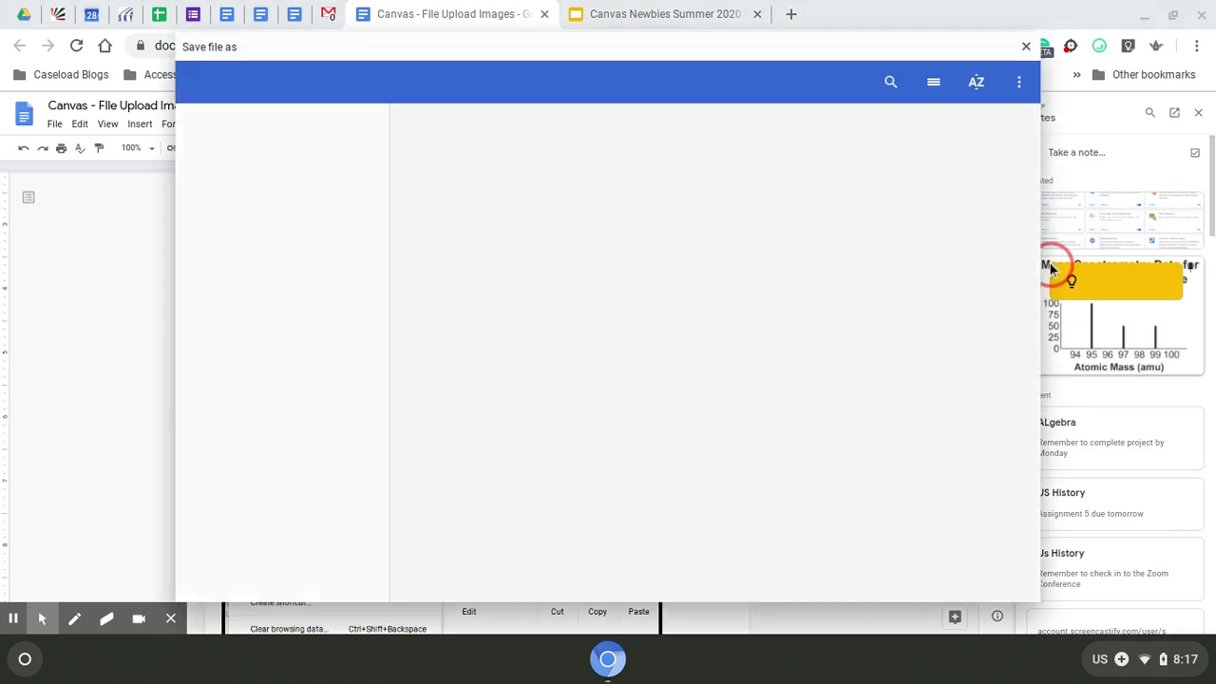
{"action": "left_click", "coordinate": [988, 581]}
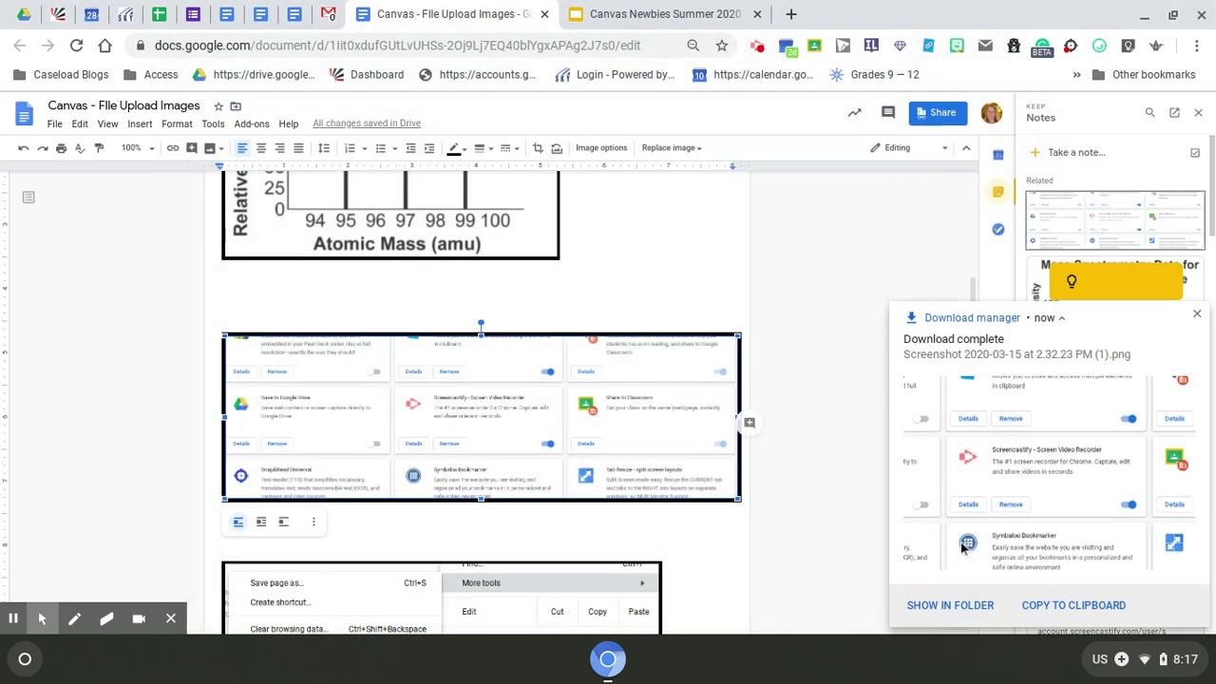
{"action": "scroll", "coordinate": [551, 518], "scroll_direction": "down", "scroll_amount": 2}
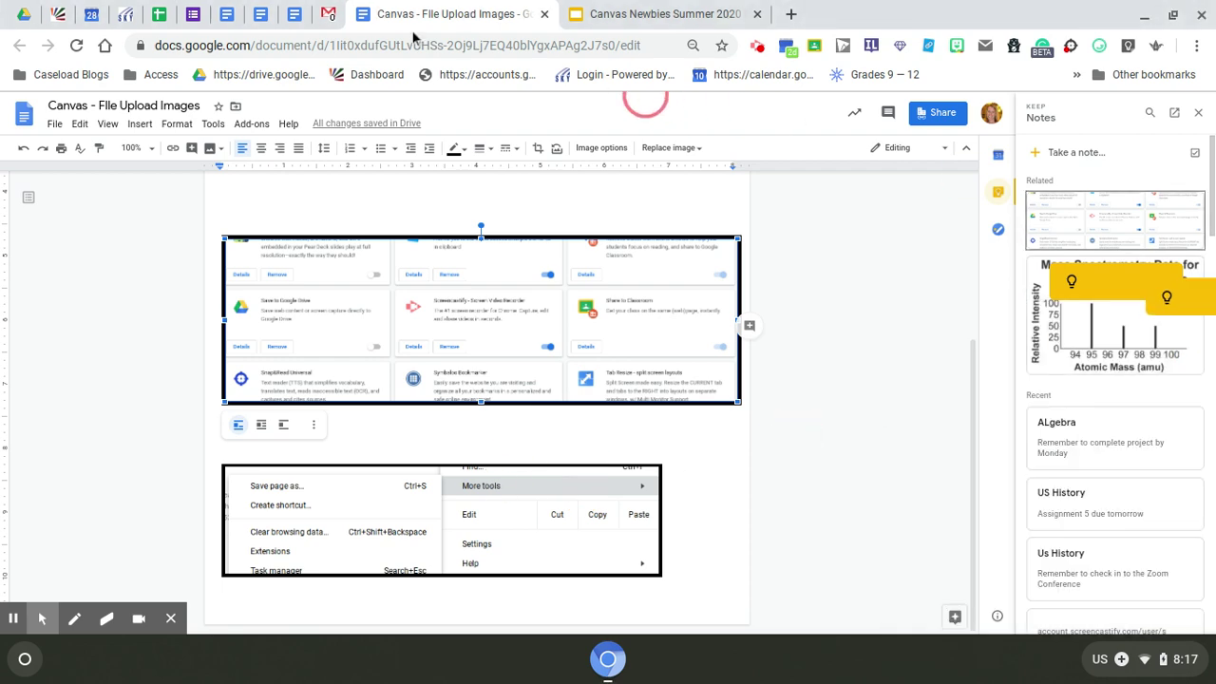
{"action": "left_click", "coordinate": [61, 15]}
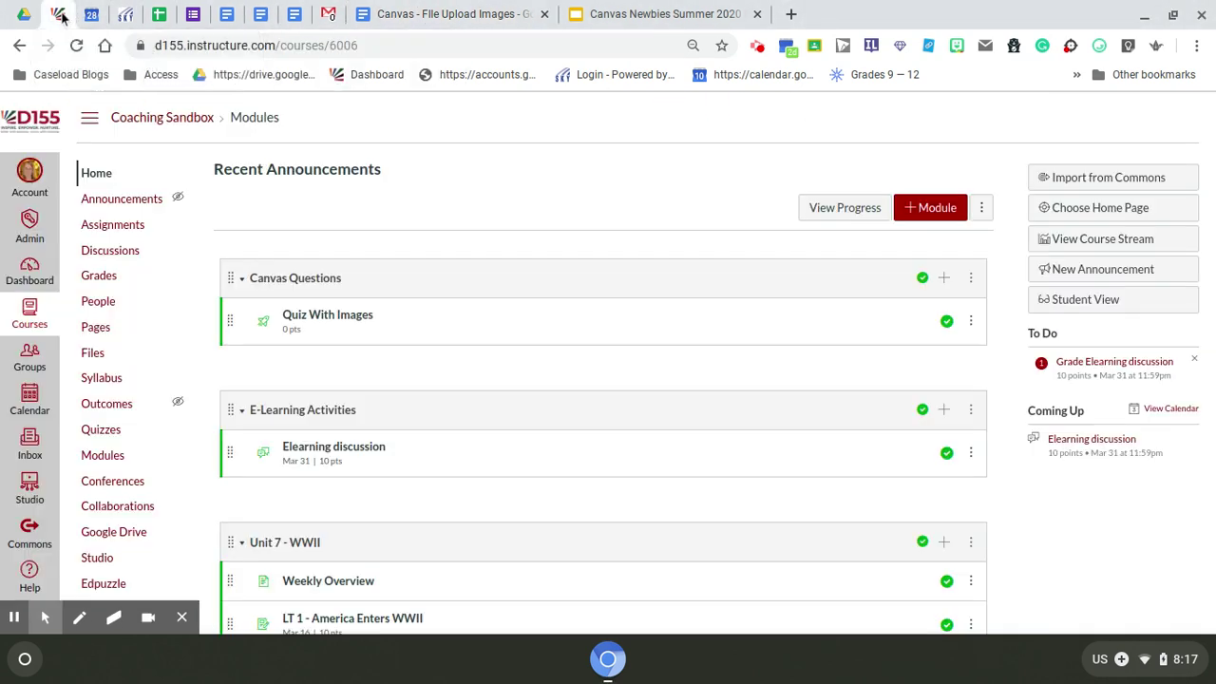
- Edit Quiz With Images and add a blank 1-point Multiple Choice question
{"action": "left_click", "coordinate": [346, 324]}
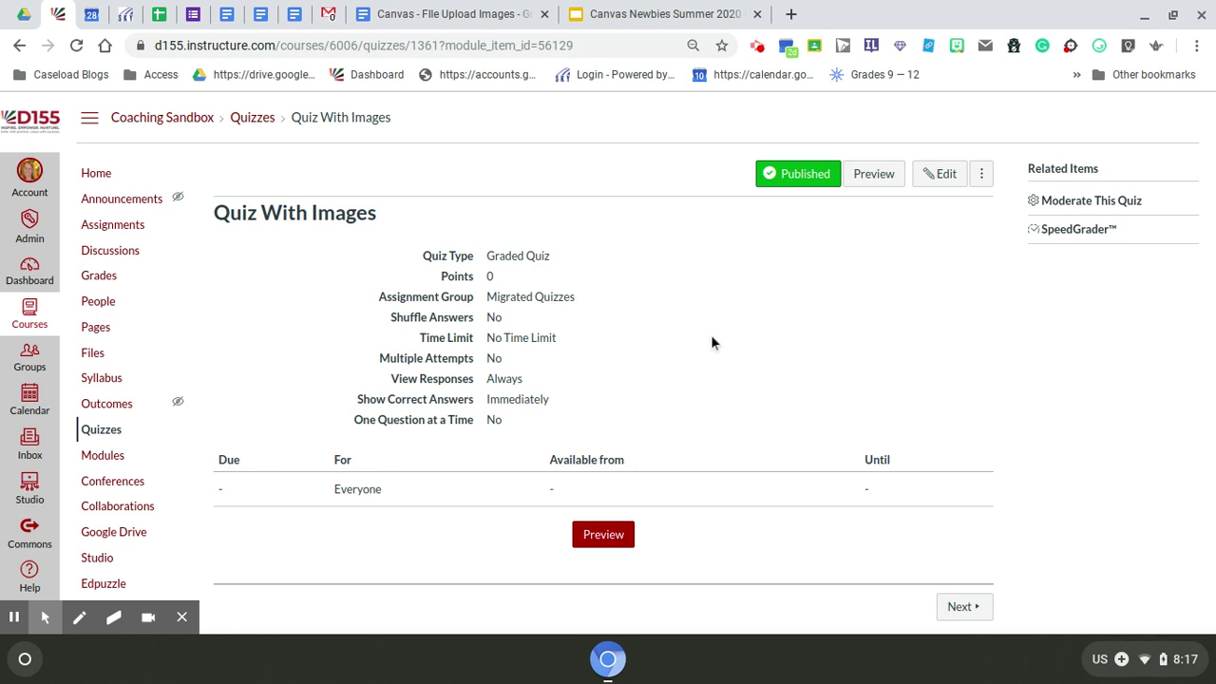
{"action": "left_click", "coordinate": [935, 174]}
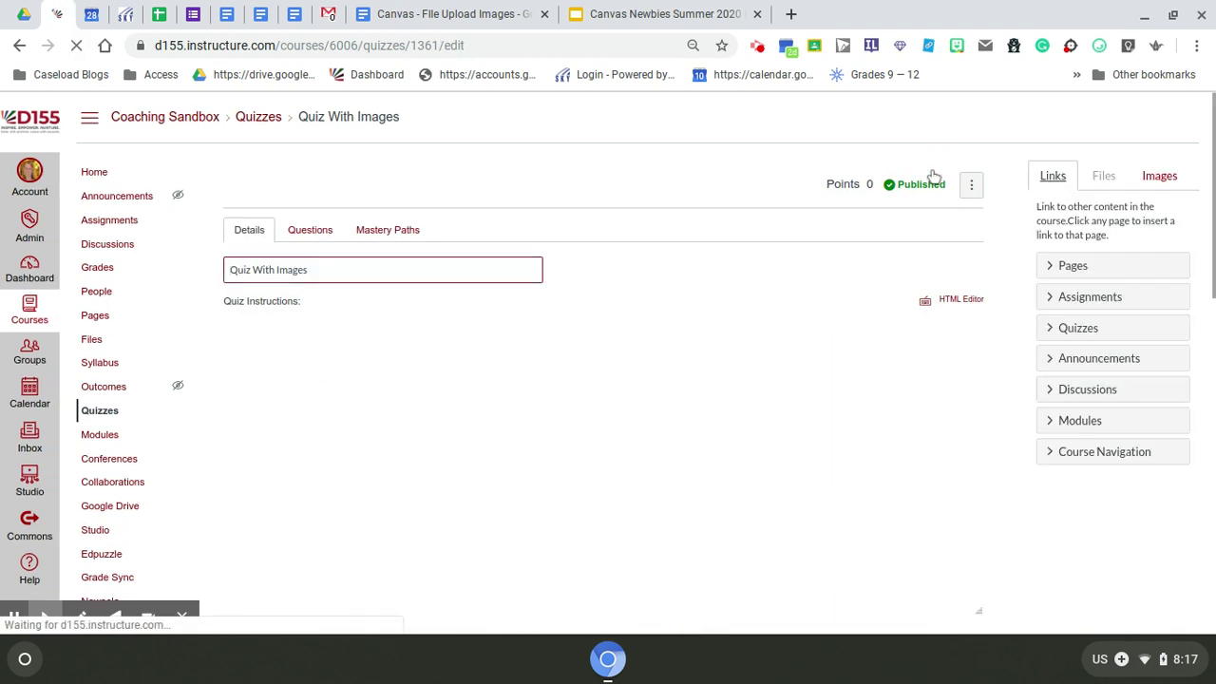
{"action": "left_click", "coordinate": [312, 231]}
{"action": "left_click", "coordinate": [475, 362]}
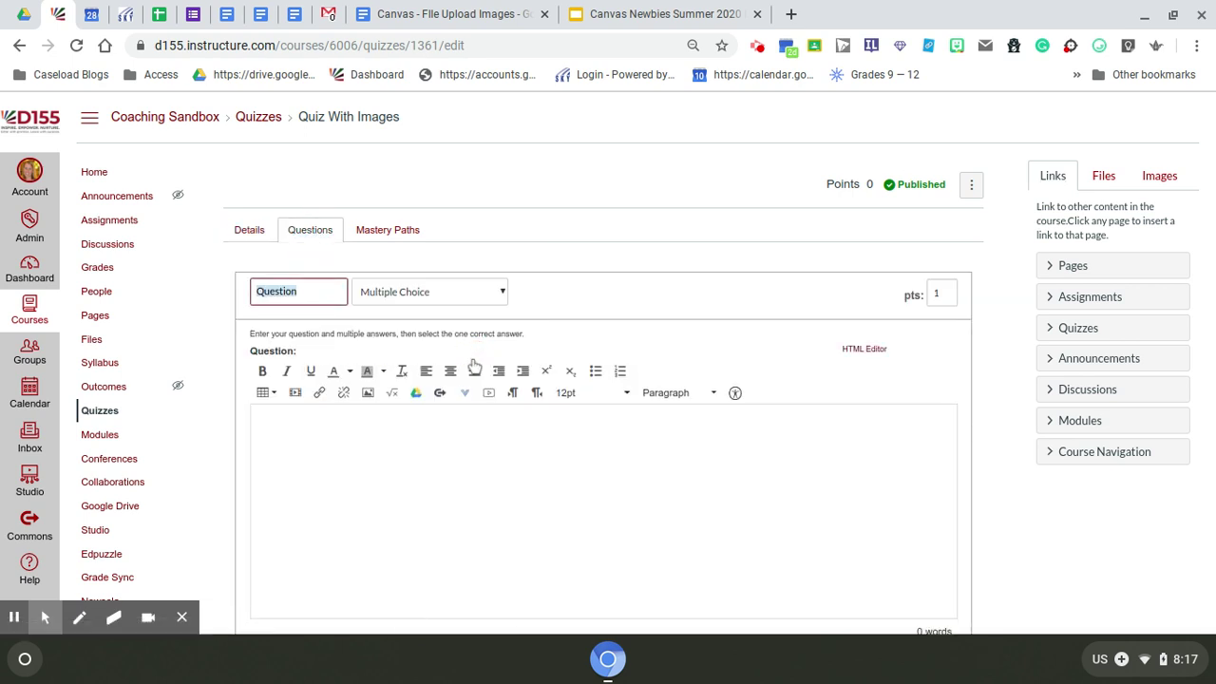
{"action": "scroll", "coordinate": [393, 434], "scroll_direction": "down", "scroll_amount": 1}
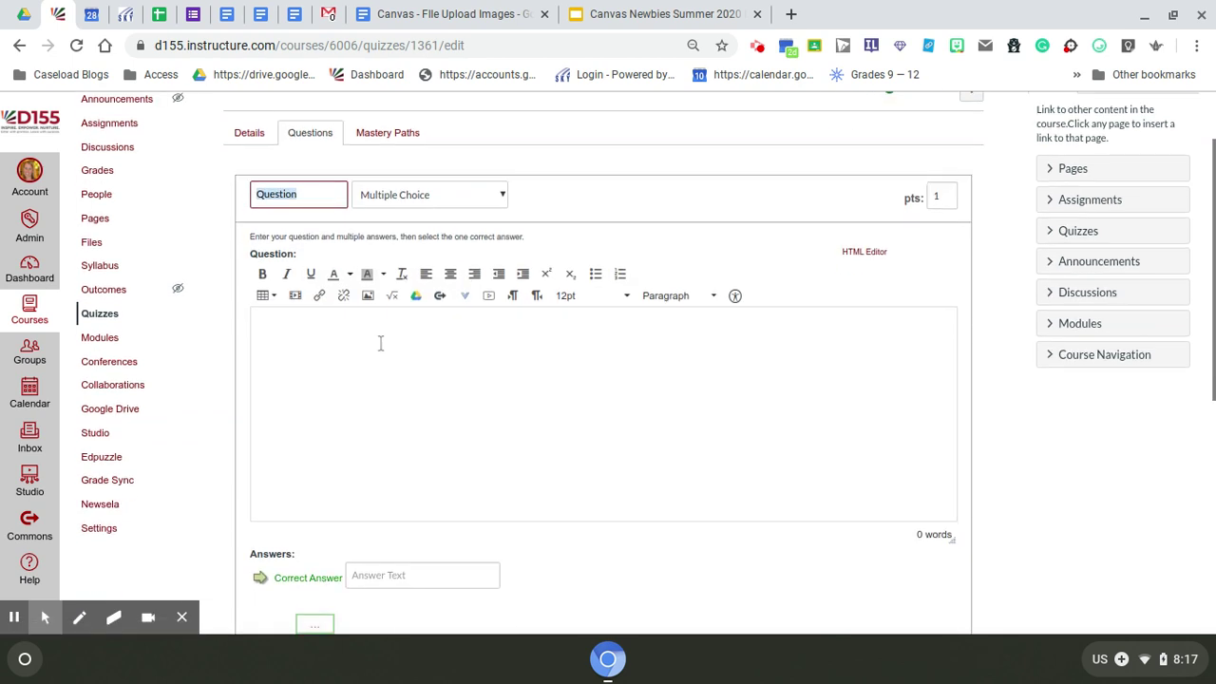
- Upload the 2020-03-15 screenshot to Course files from the question's image dialog
{"action": "left_click", "coordinate": [368, 295]}
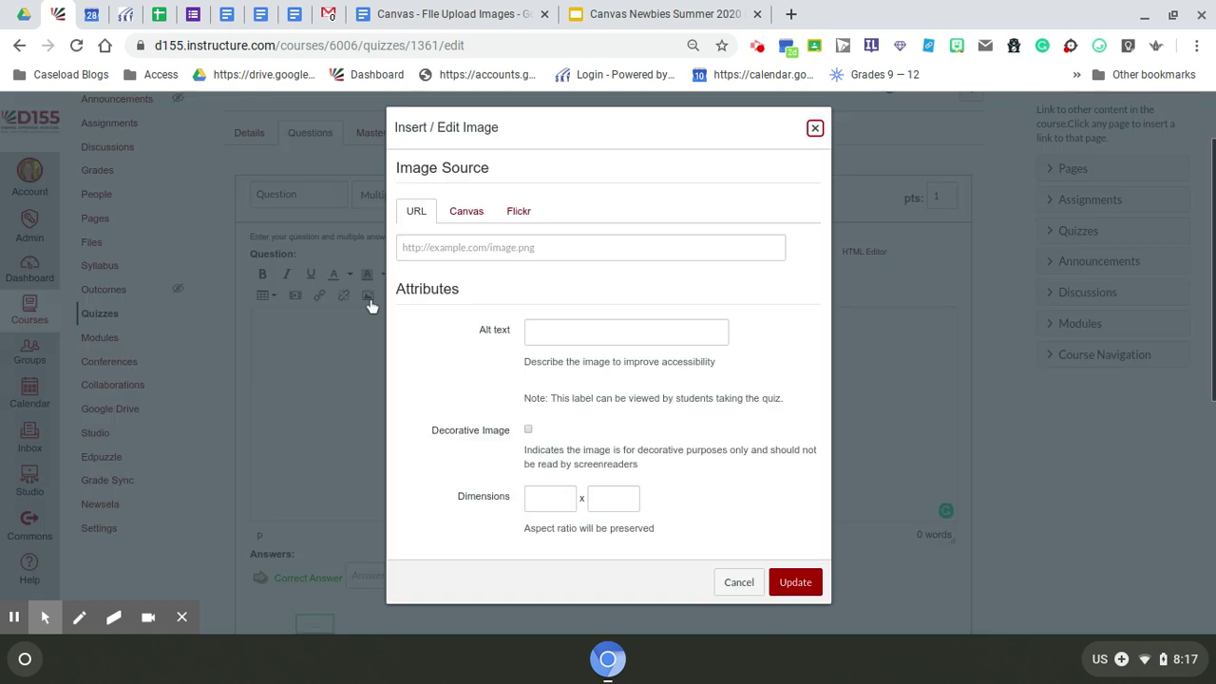
{"action": "left_click", "coordinate": [465, 212]}
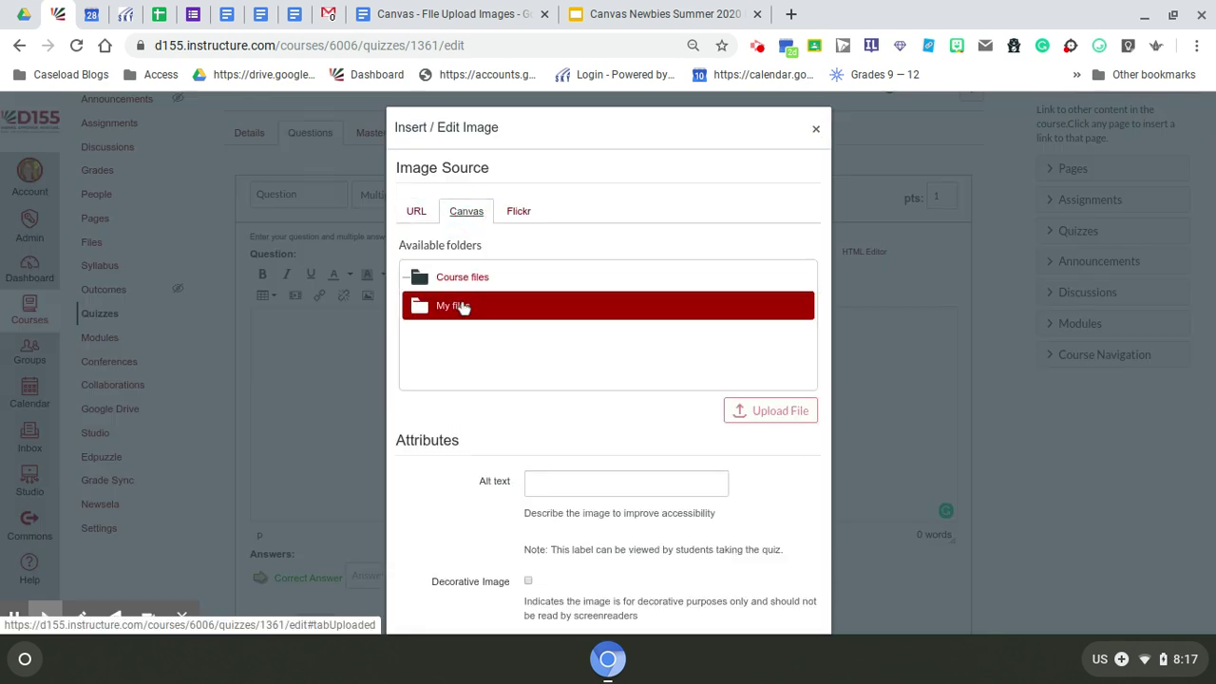
{"action": "left_click", "coordinate": [461, 277]}
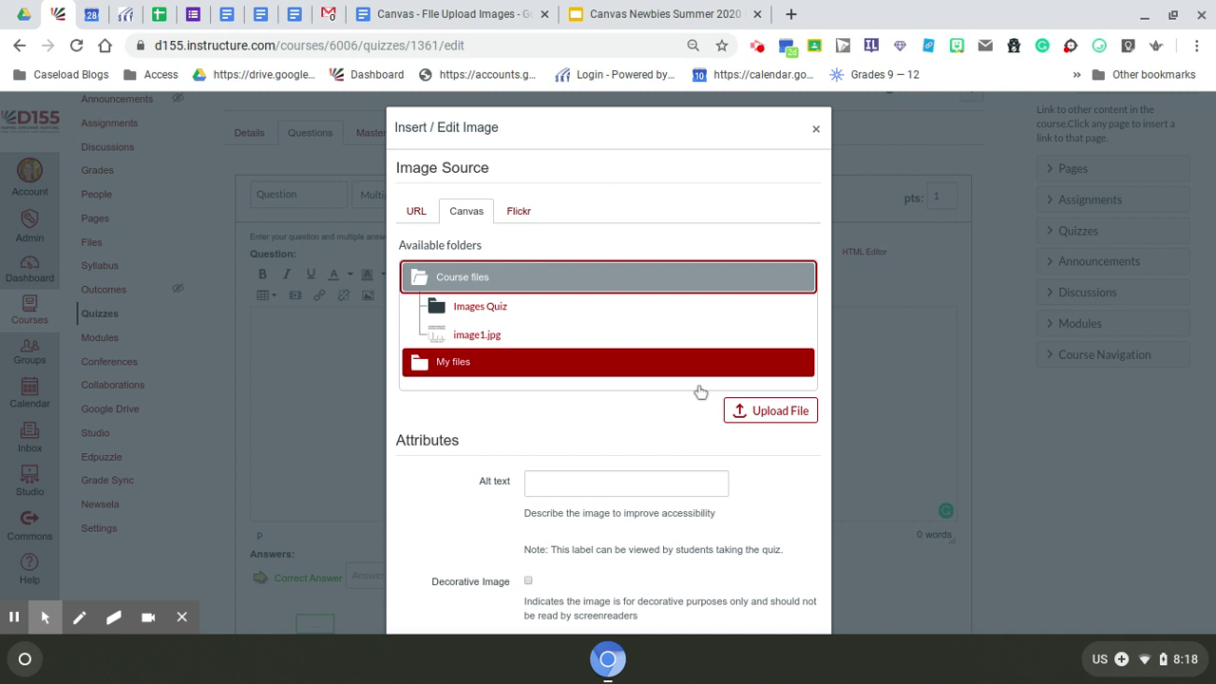
{"action": "left_click", "coordinate": [760, 418]}
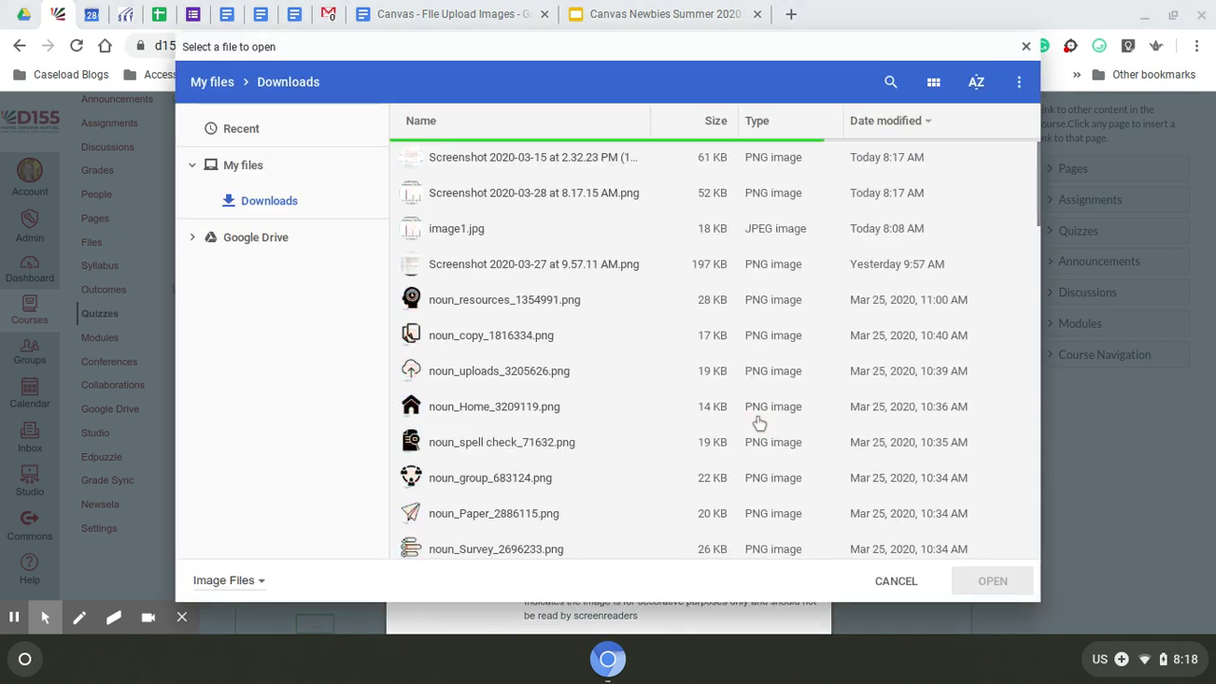
{"action": "left_click", "coordinate": [487, 161]}
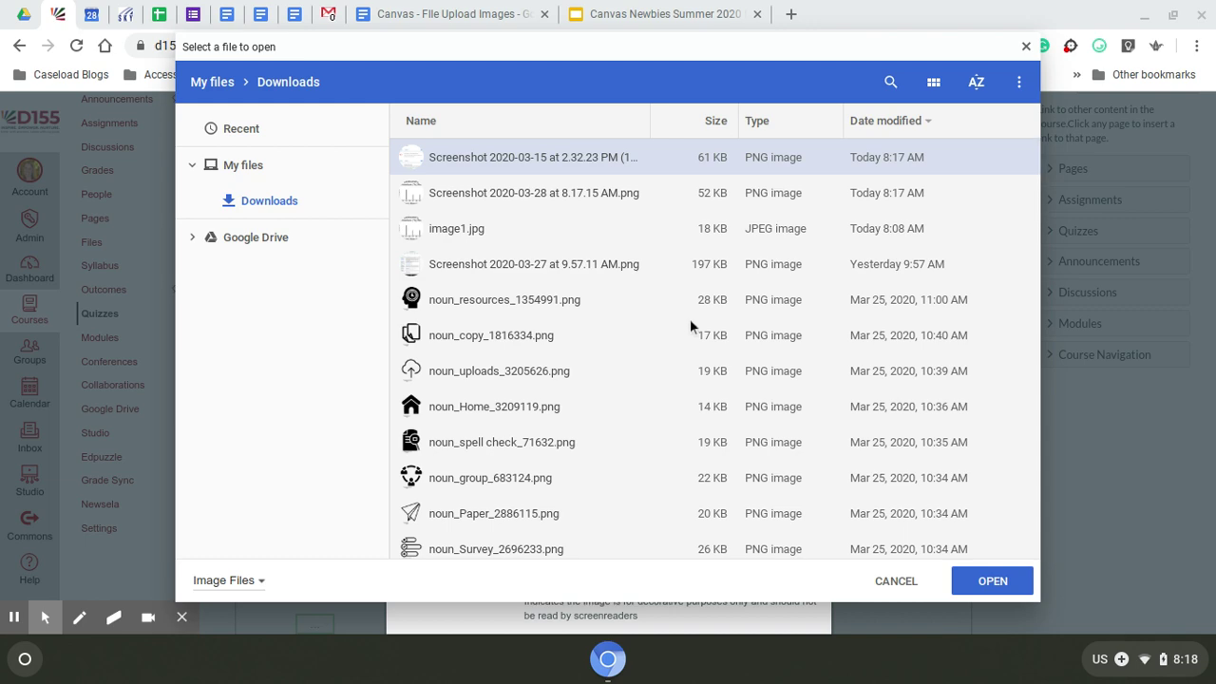
{"action": "left_click", "coordinate": [988, 582]}
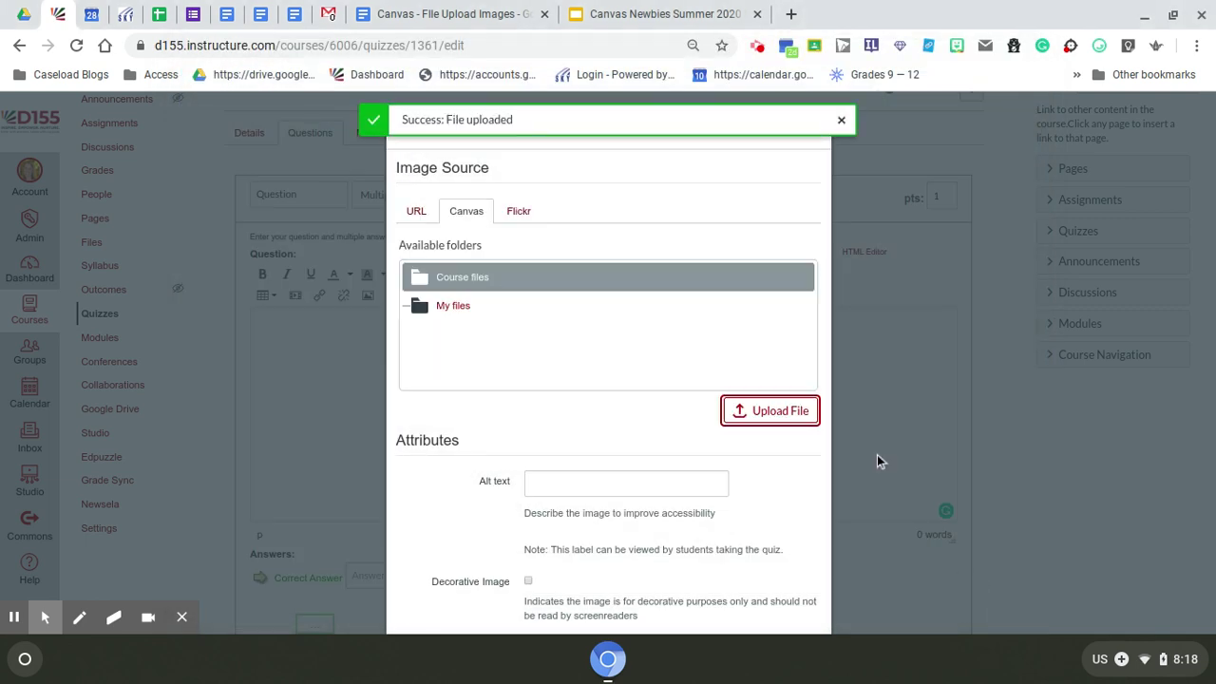
- Pick the uploaded screenshot from Course files and insert it into the question
{"action": "left_click", "coordinate": [480, 278]}
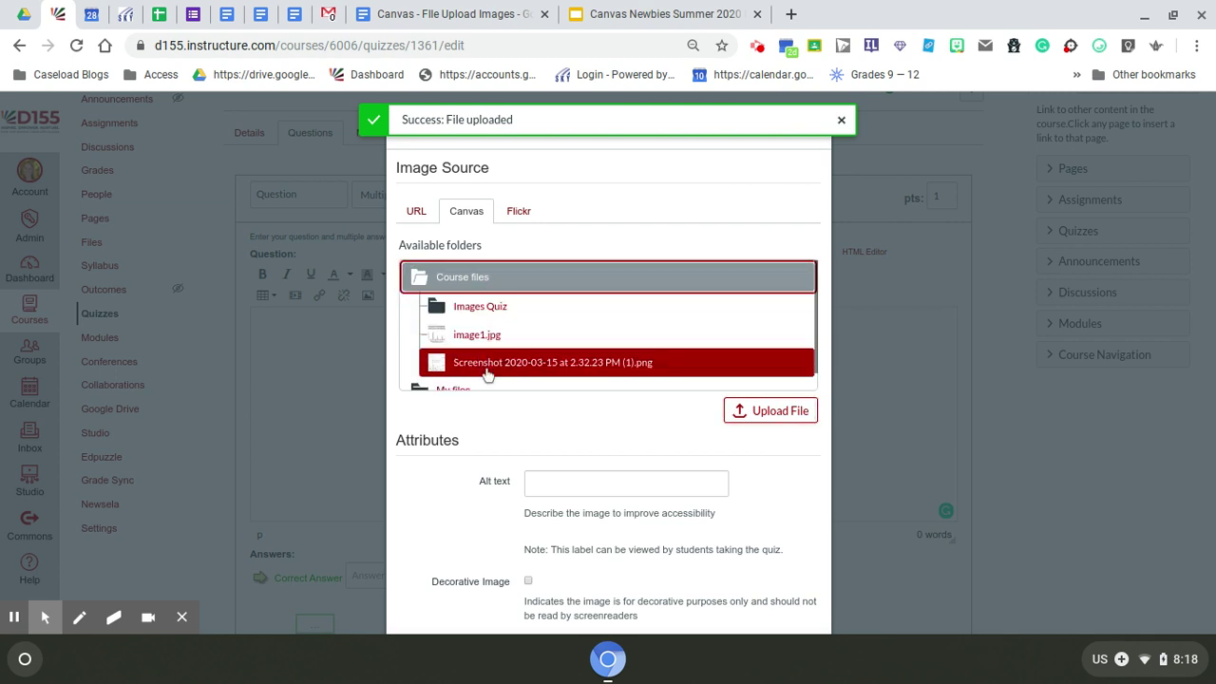
{"action": "left_click", "coordinate": [488, 369]}
{"action": "scroll", "coordinate": [652, 568], "scroll_direction": "down", "scroll_amount": 2}
{"action": "scroll", "coordinate": [652, 572], "scroll_direction": "down", "scroll_amount": 1}
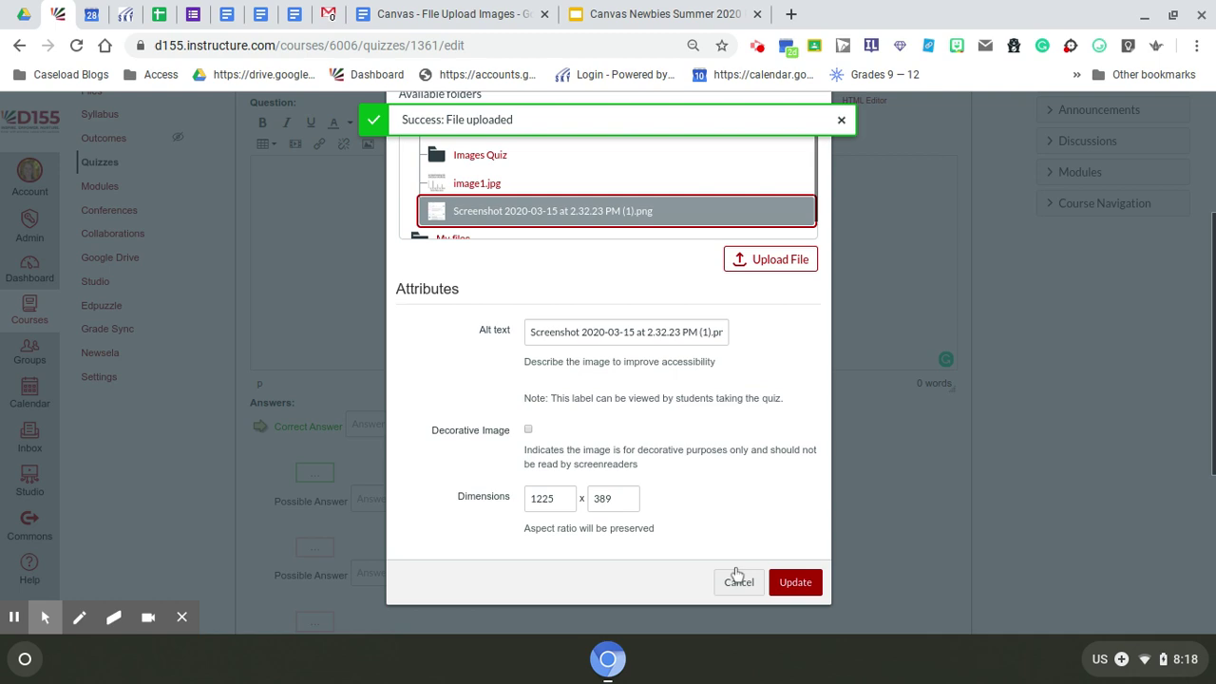
{"action": "left_click", "coordinate": [794, 606]}
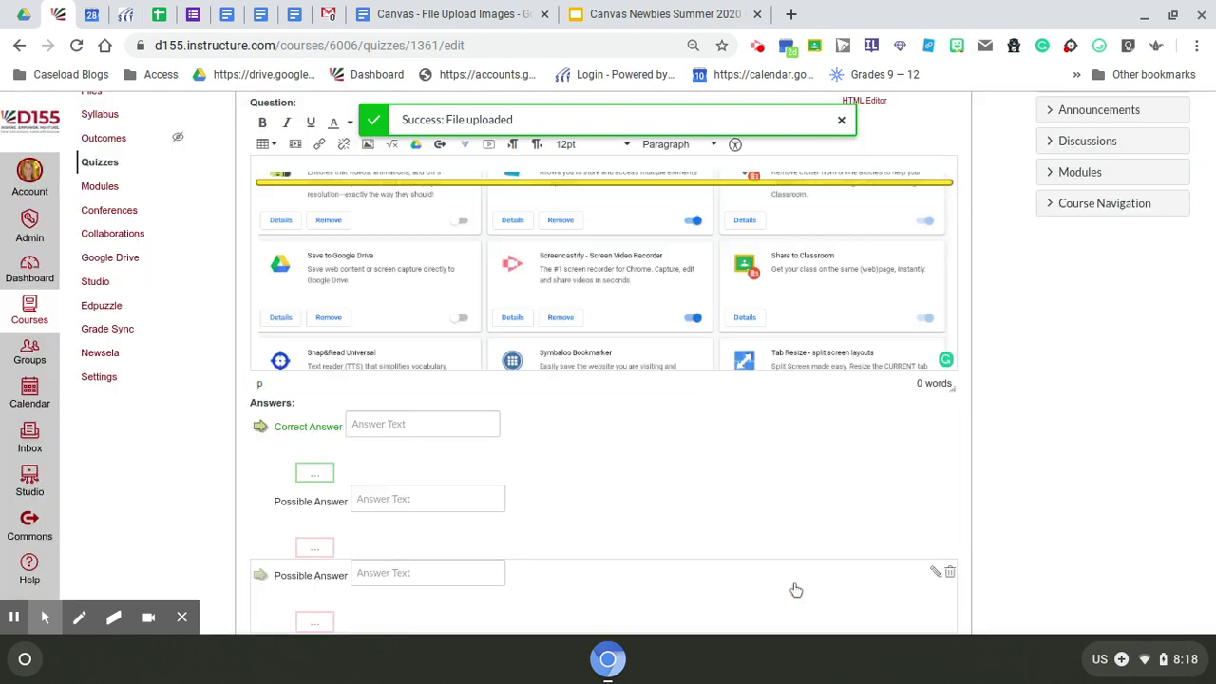
{"action": "scroll", "coordinate": [674, 424], "scroll_direction": "up", "scroll_amount": 3}
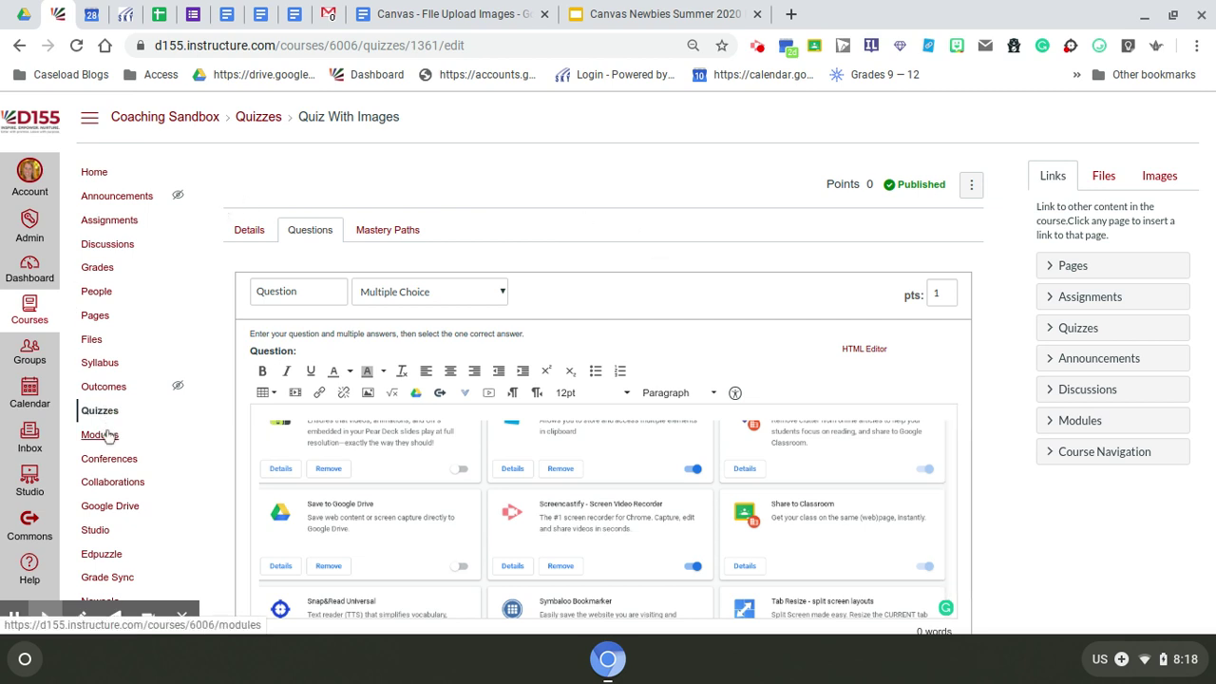
- Go to course Files and open the Images Quiz folder holding image1.jpg
{"action": "left_click", "coordinate": [95, 342]}
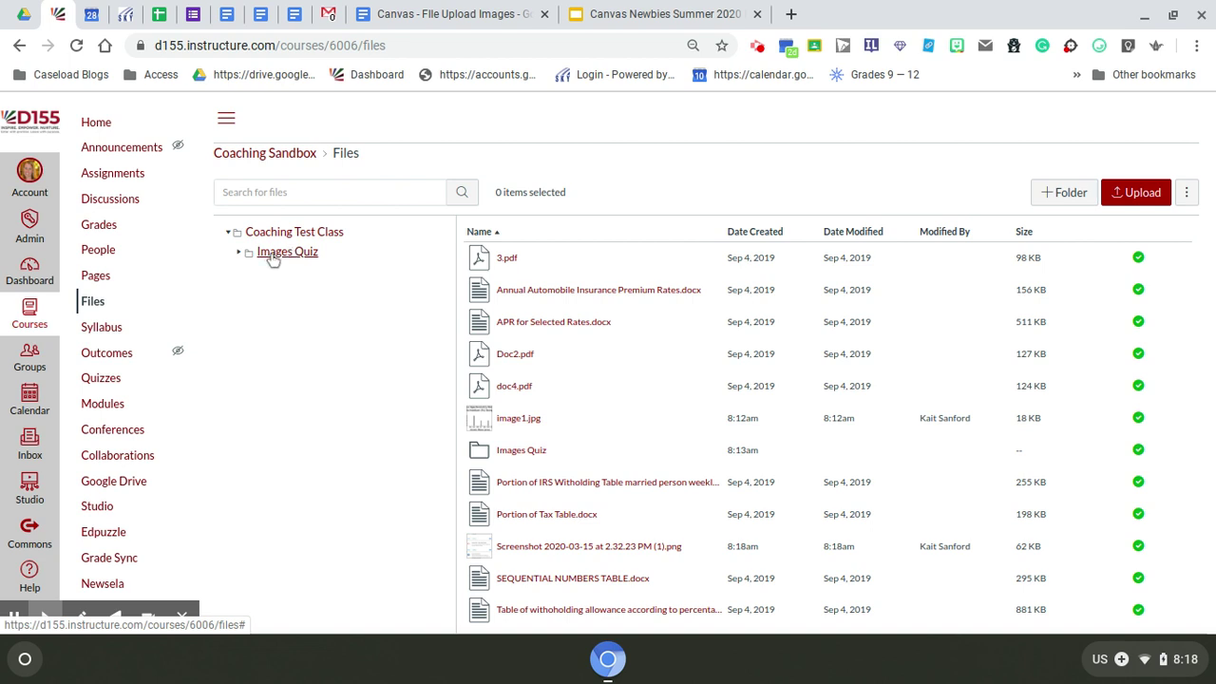
{"action": "left_click", "coordinate": [274, 254]}
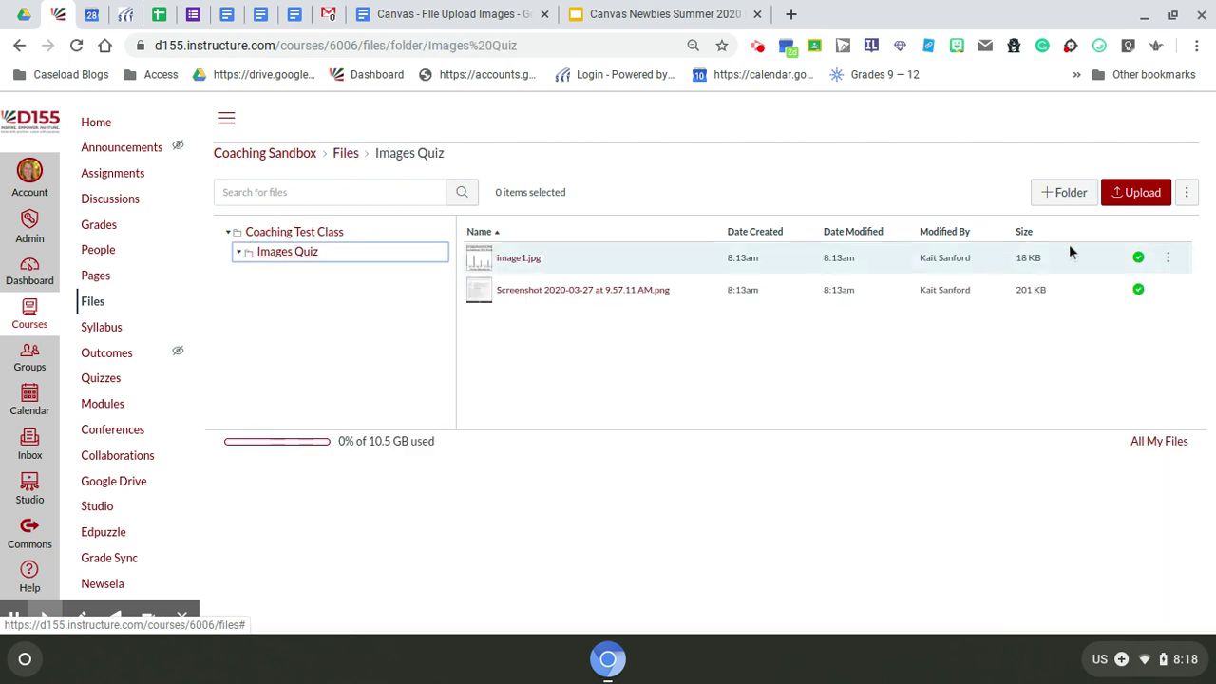
{"action": "left_click", "coordinate": [1145, 192]}
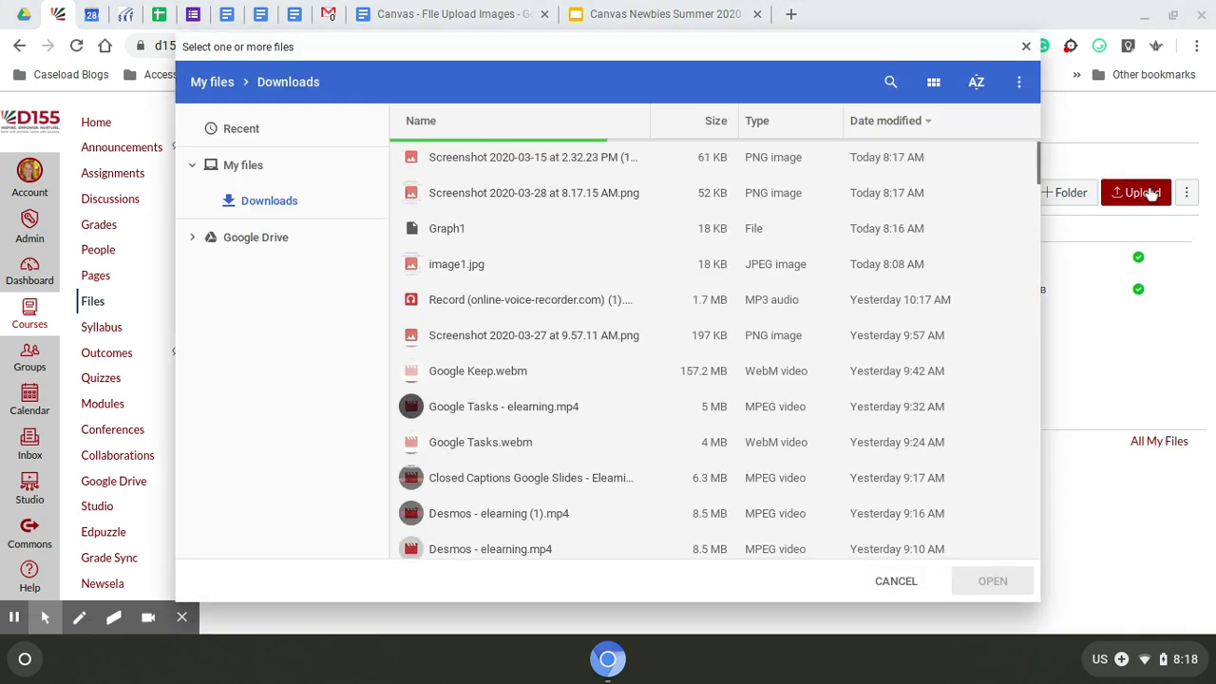
{"action": "left_click", "coordinate": [627, 157]}
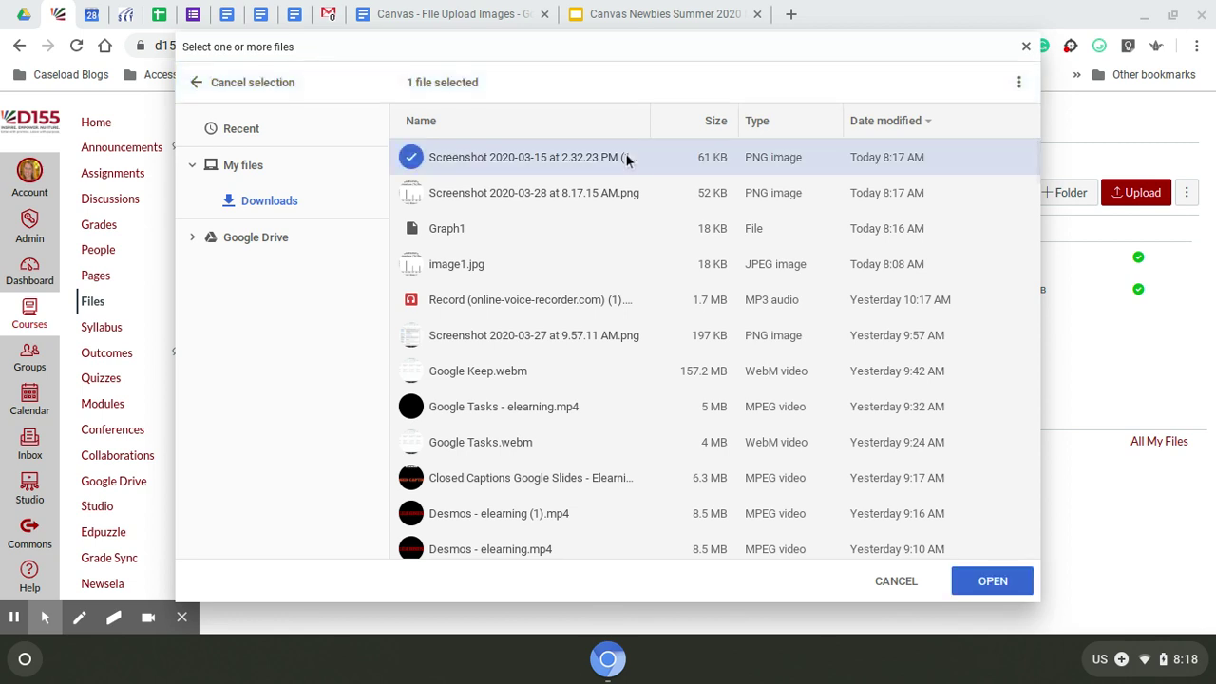
{"action": "left_click", "coordinate": [613, 199], "text": "ctrl"}
{"action": "left_click", "coordinate": [601, 223], "text": "ctrl"}
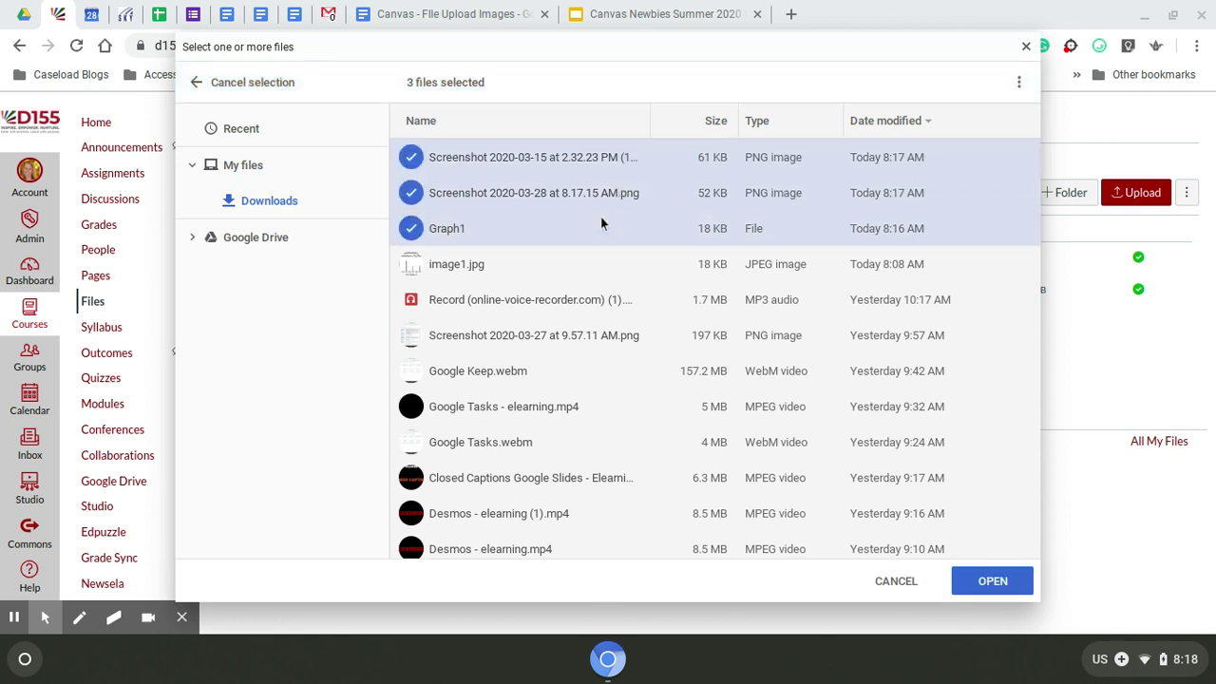
{"action": "left_click", "coordinate": [594, 264], "text": "ctrl"}
{"action": "left_click", "coordinate": [590, 296], "text": "ctrl"}
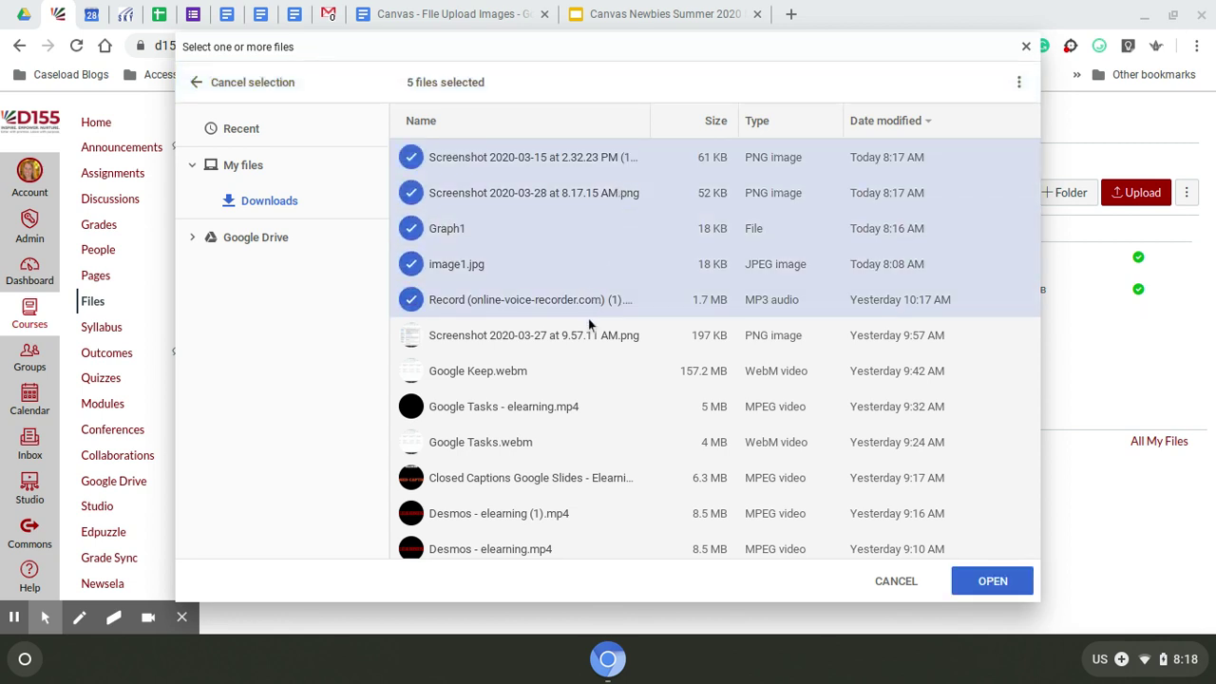
{"action": "left_click", "coordinate": [588, 319], "text": "ctrl"}
{"action": "left_click", "coordinate": [573, 365], "text": "ctrl"}
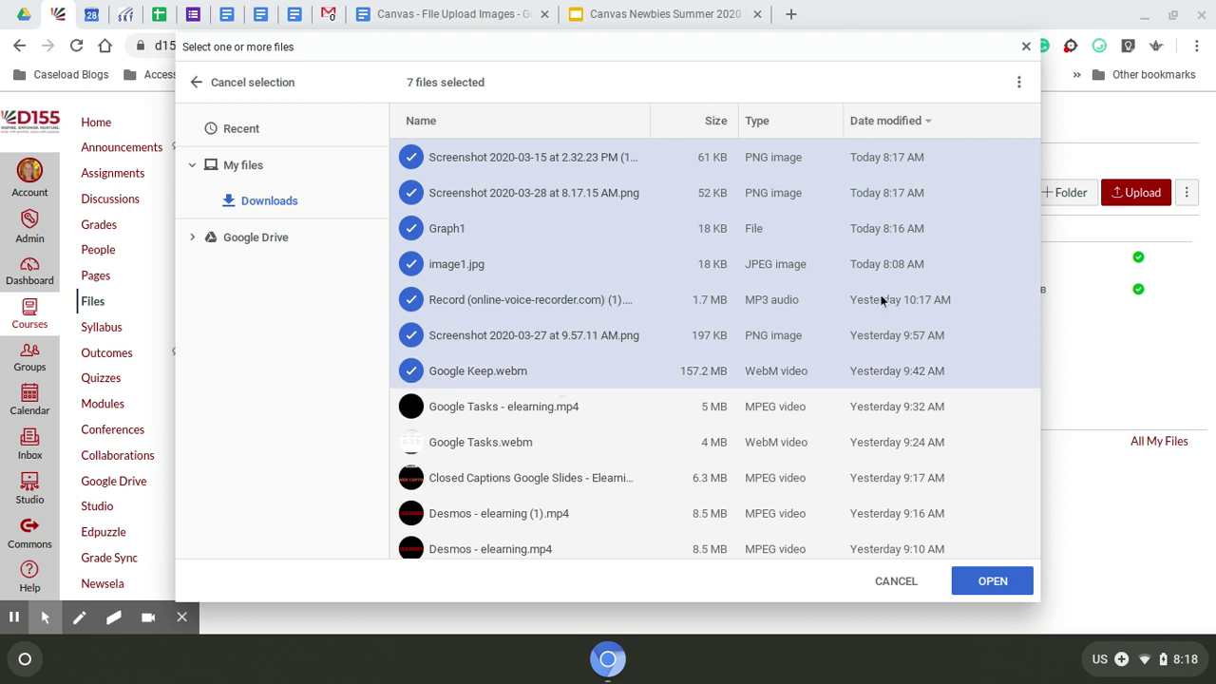
{"action": "left_click", "coordinate": [1026, 46]}
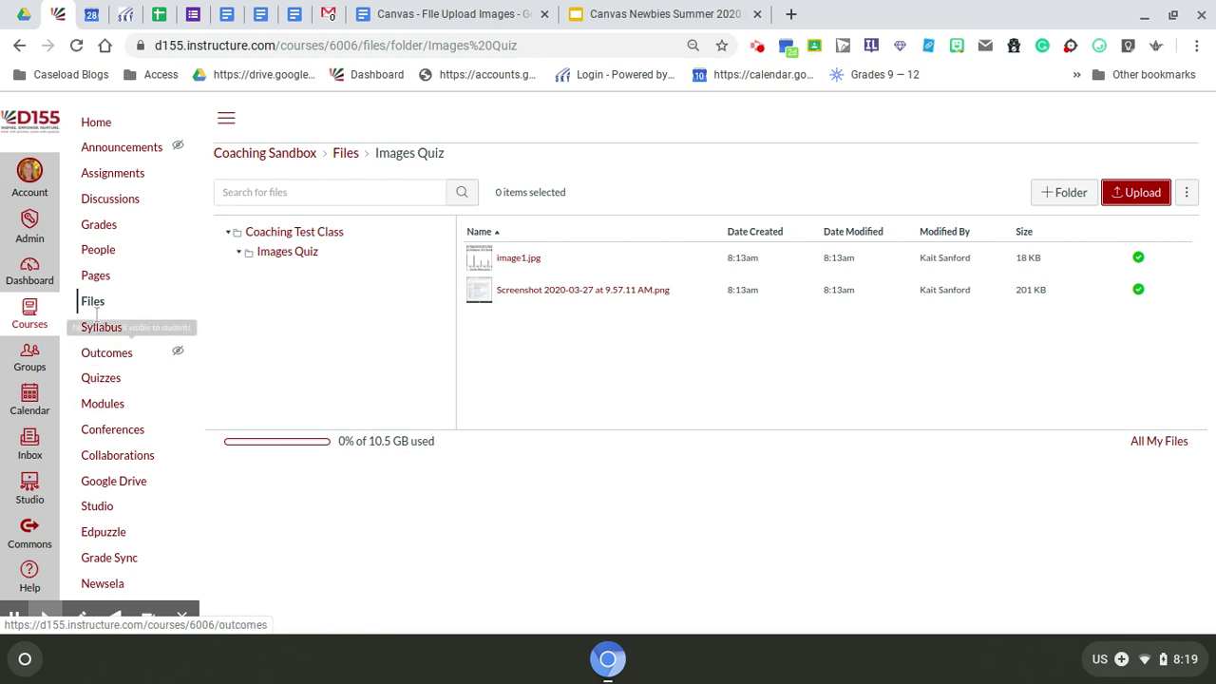
- Open Quiz With Images from Modules for editing and add a new question
{"action": "left_click", "coordinate": [106, 404]}
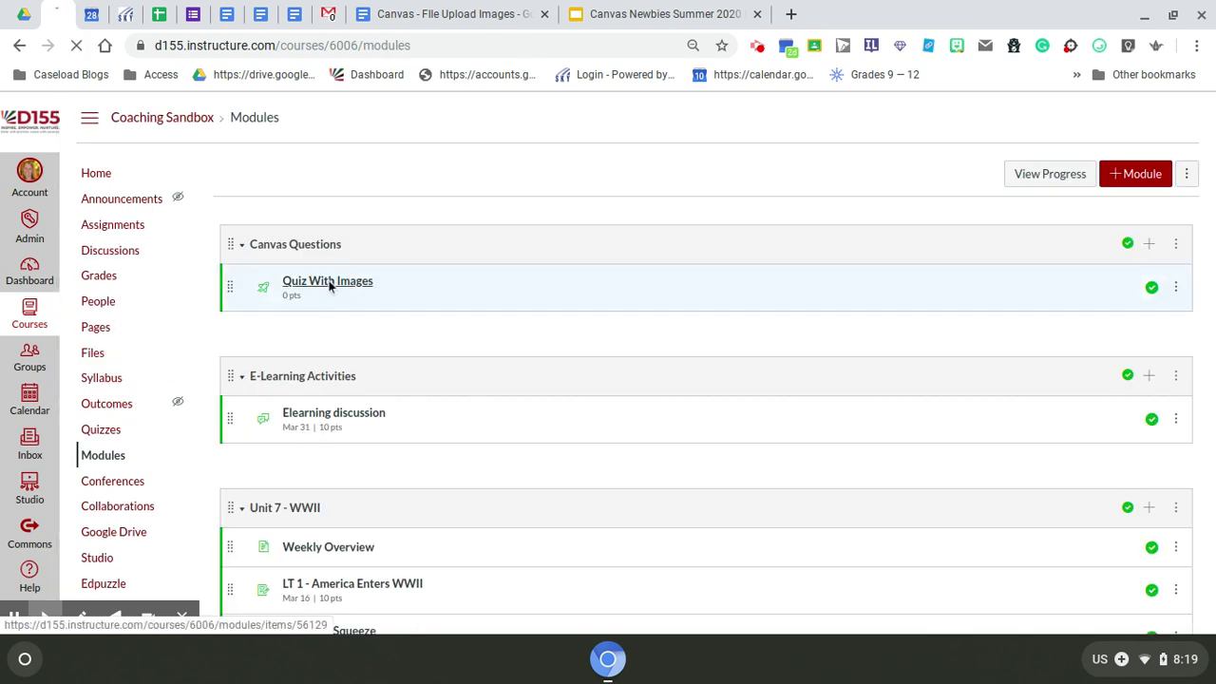
{"action": "left_click", "coordinate": [328, 282]}
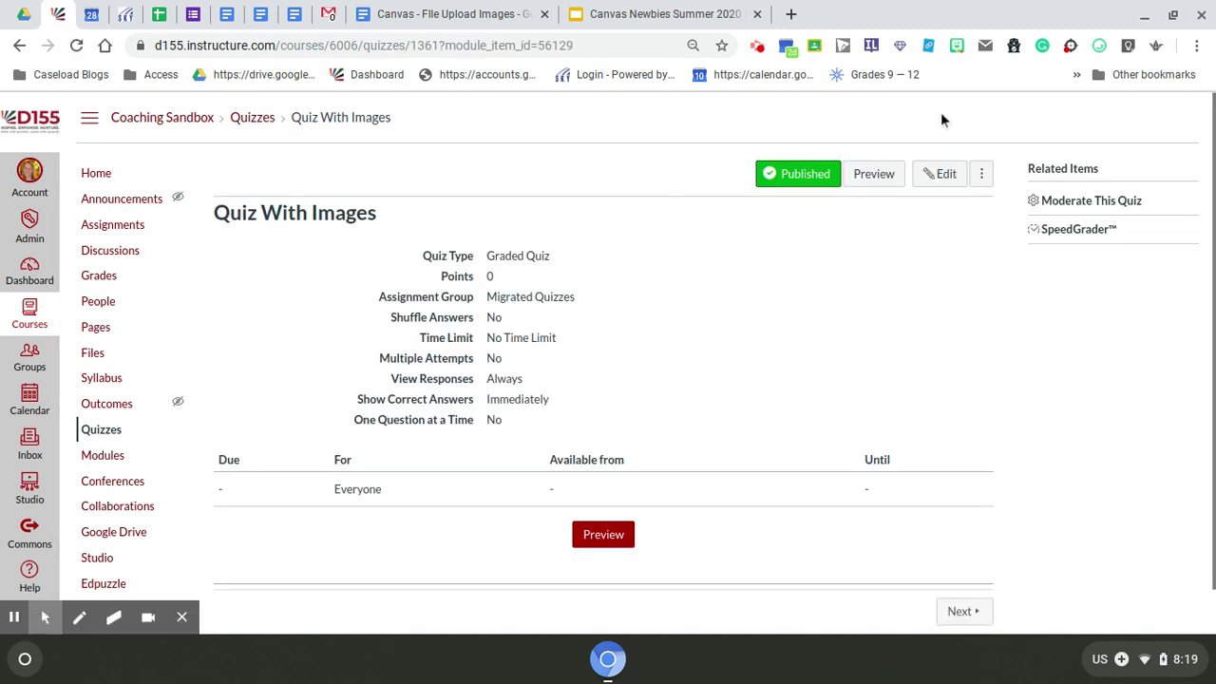
{"action": "left_click", "coordinate": [941, 173]}
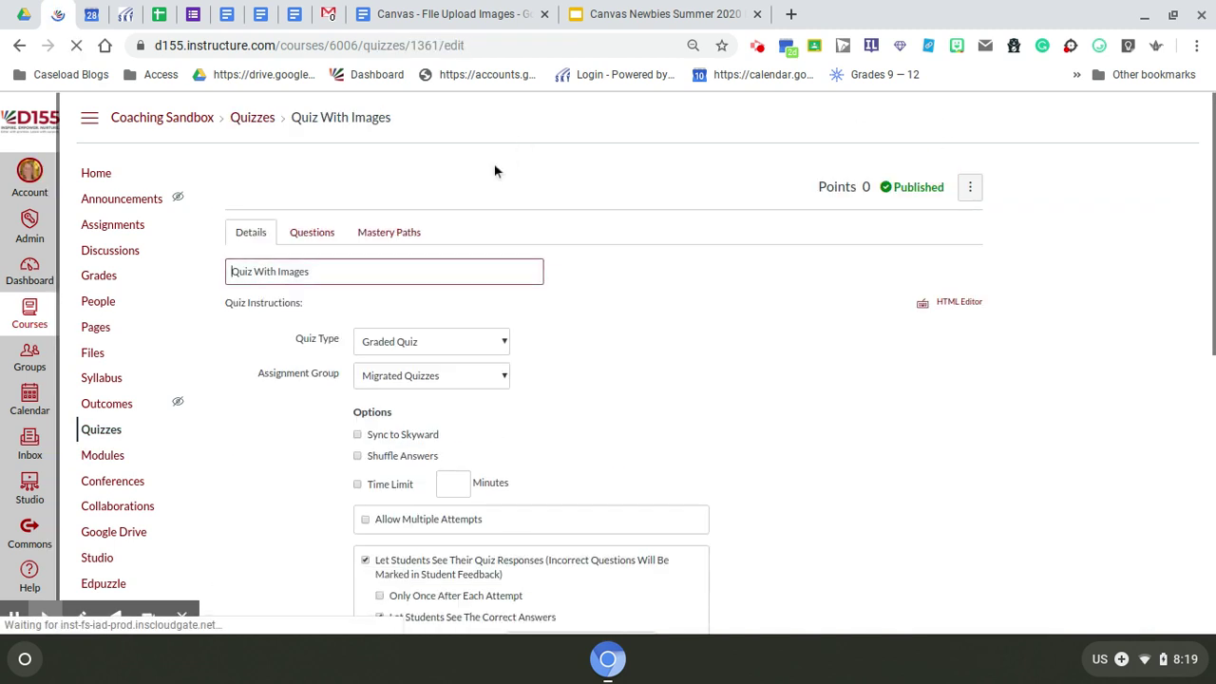
{"action": "left_click", "coordinate": [315, 232]}
{"action": "left_click", "coordinate": [422, 354]}
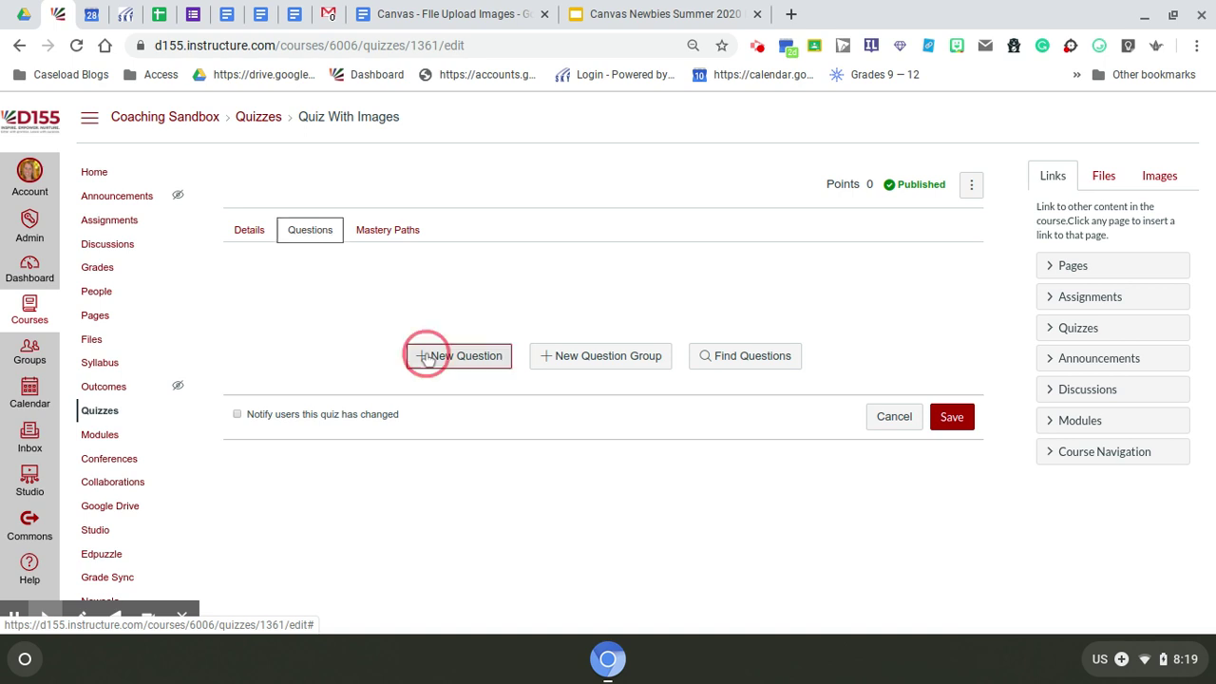
- Embed image1.jpg from Course files > Images Quiz into the new question
{"action": "left_click", "coordinate": [368, 394]}
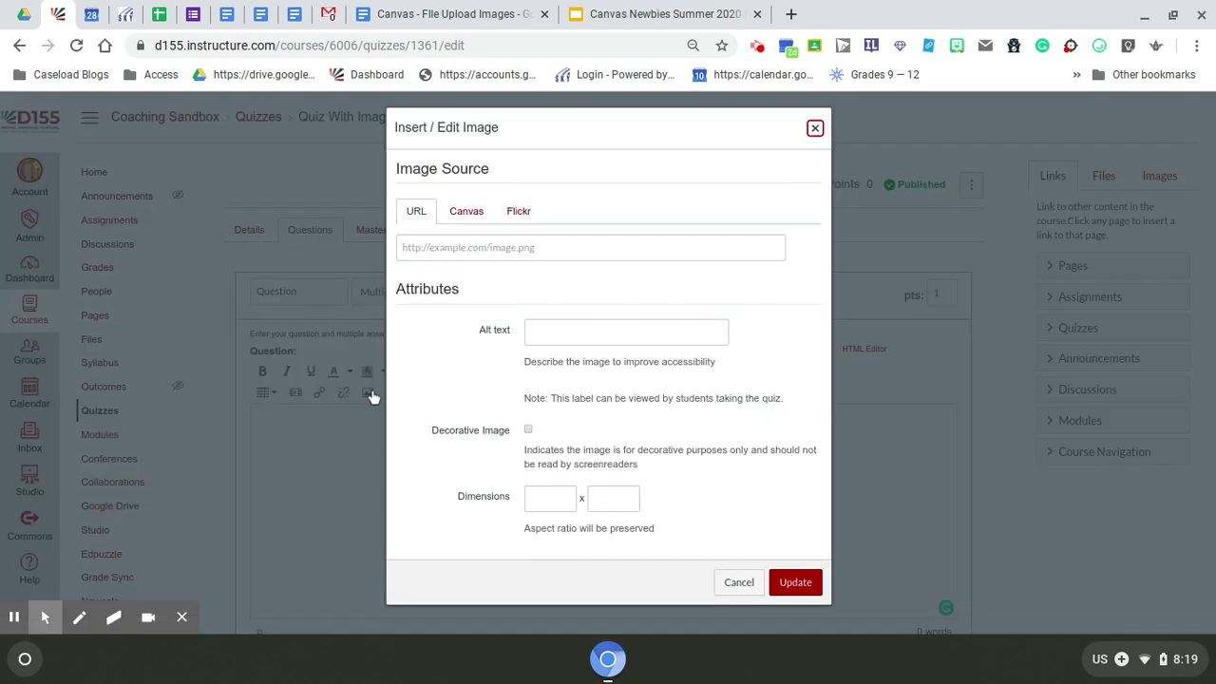
{"action": "left_click", "coordinate": [466, 213]}
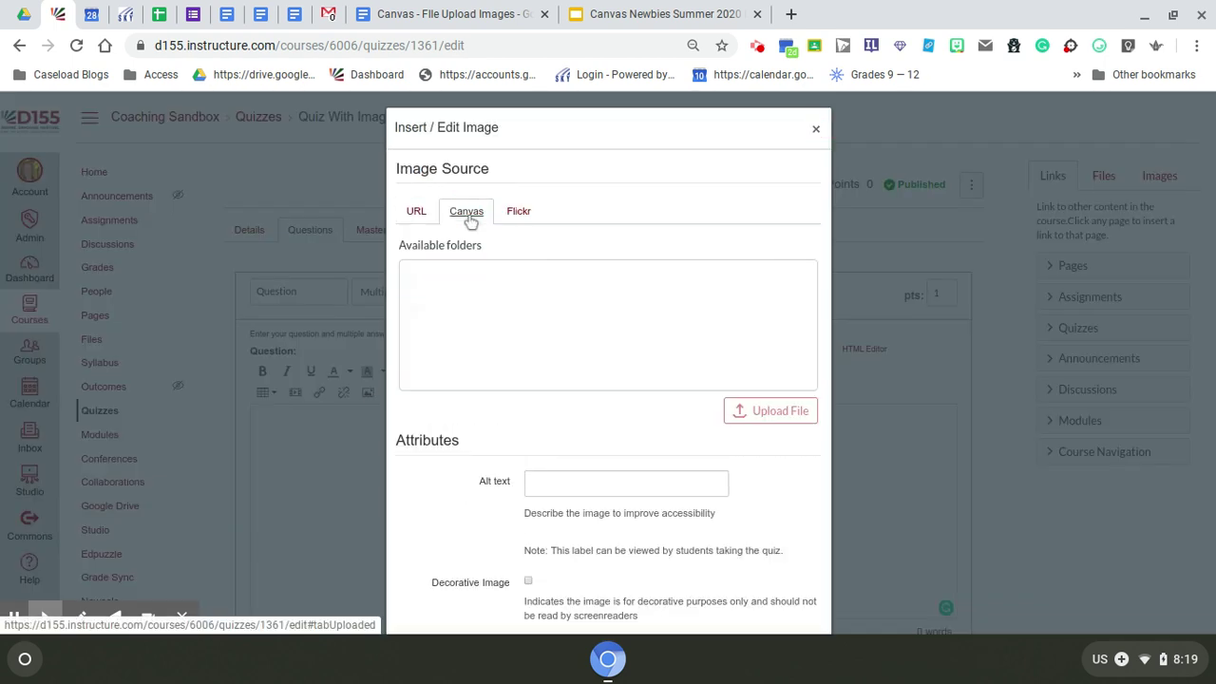
{"action": "left_click", "coordinate": [429, 285]}
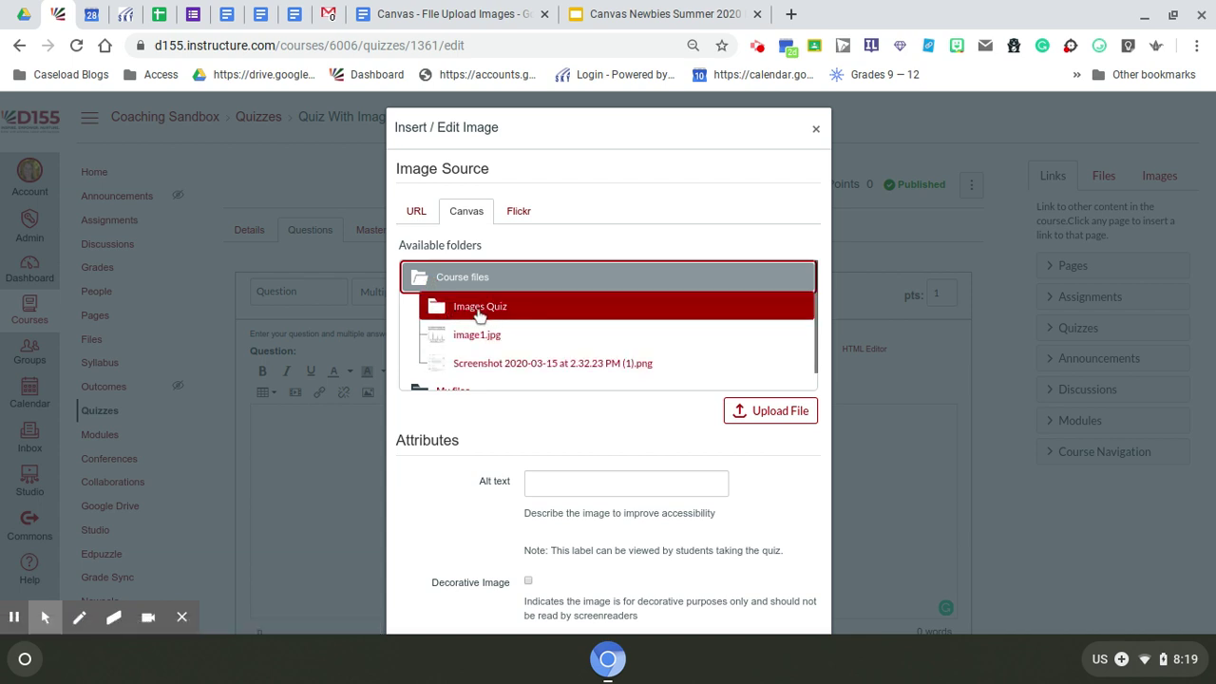
{"action": "left_click", "coordinate": [479, 308]}
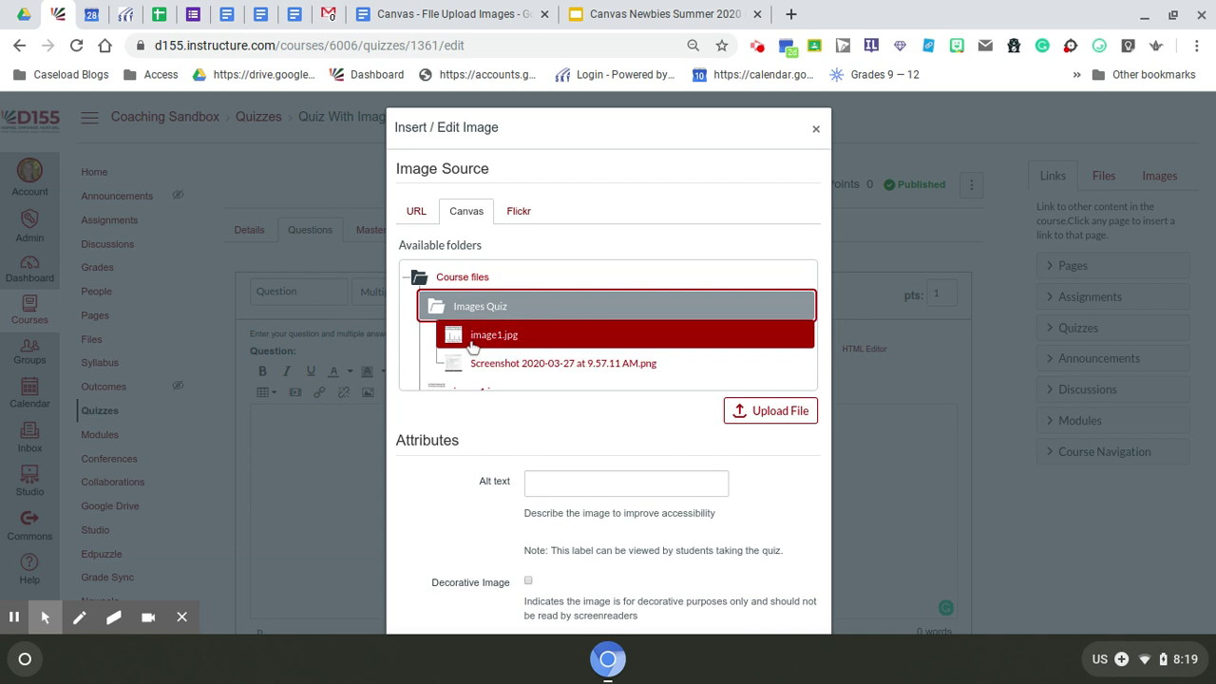
{"action": "left_click", "coordinate": [473, 340]}
{"action": "scroll", "coordinate": [704, 575], "scroll_direction": "down", "scroll_amount": 2}
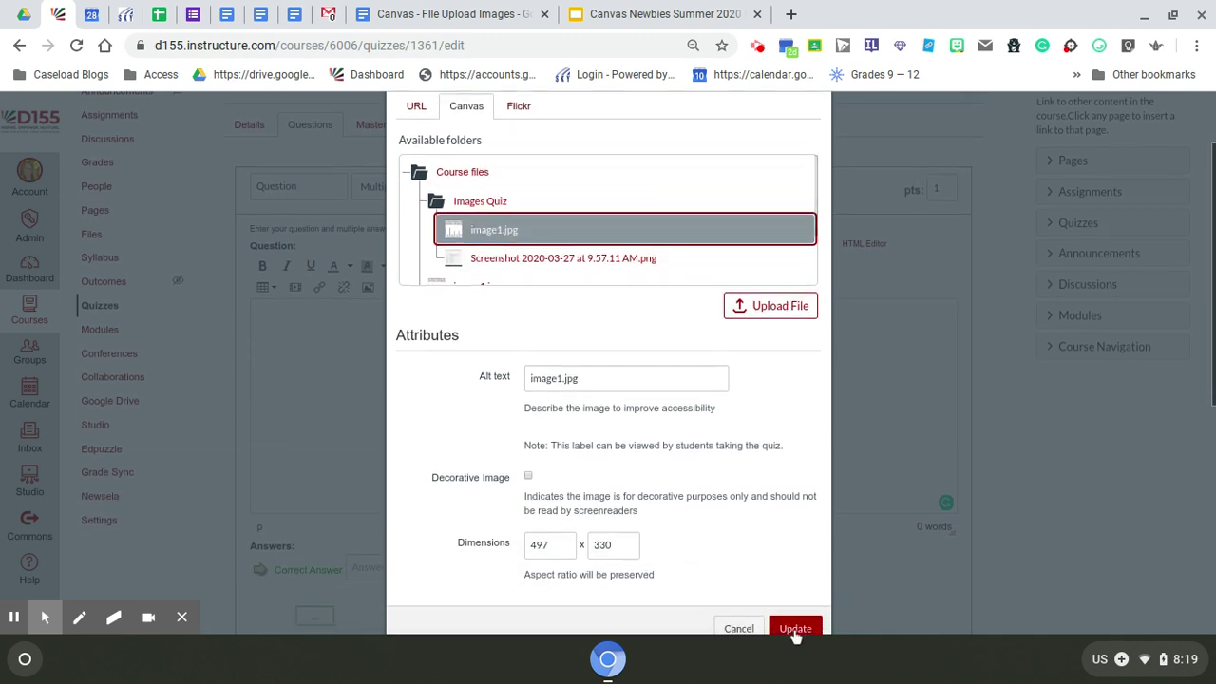